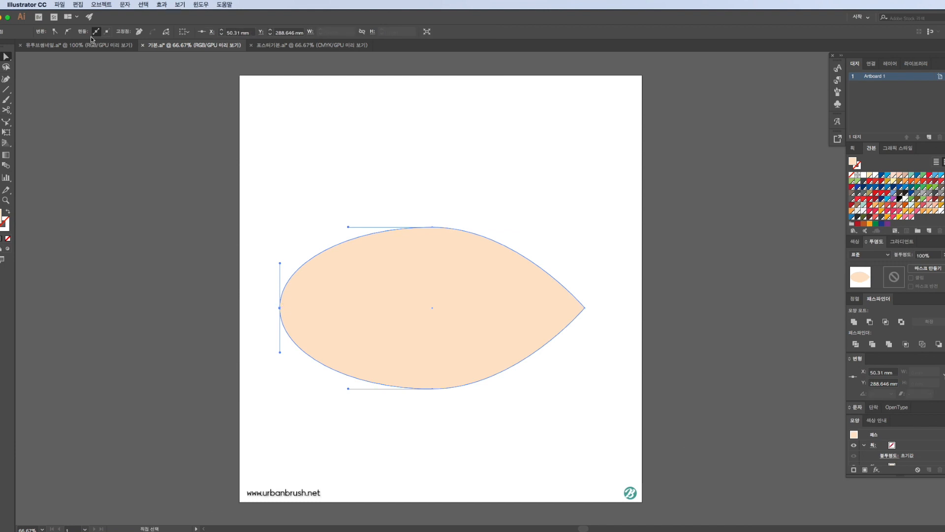
Make the ellipse's left end pointed and lay a thin rounded bar about 399 mm by 15 mm across its middle
click(54, 32)
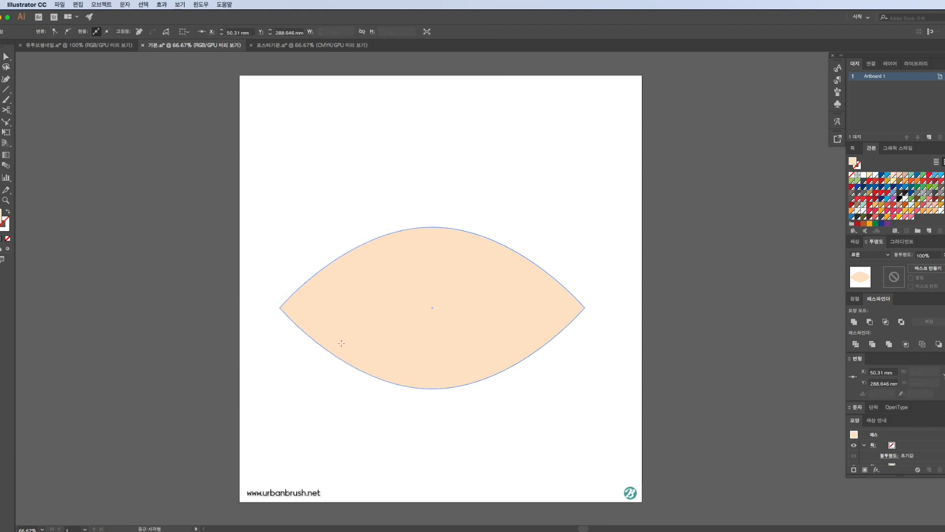
drag(273, 302, 595, 314)
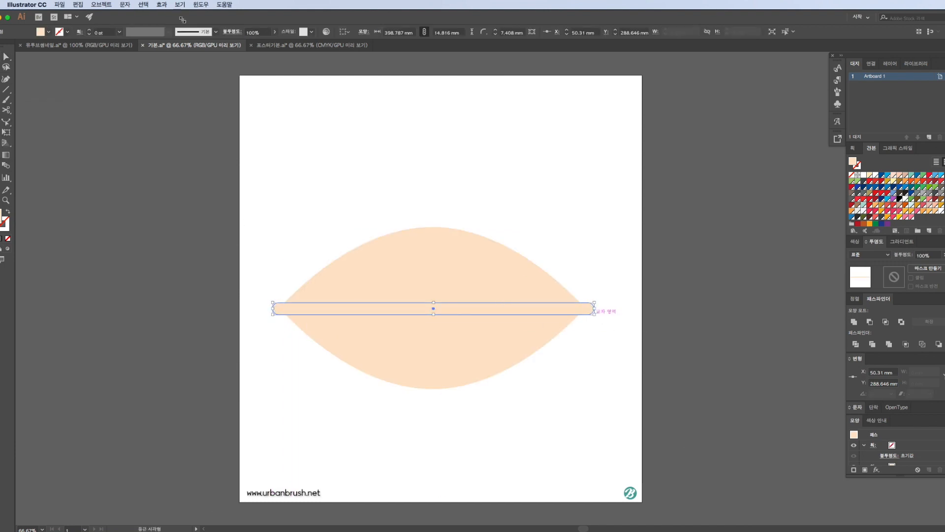
Bend the rounded bar downward with a horizontal Arc warp and expand its appearance
click(157, 7)
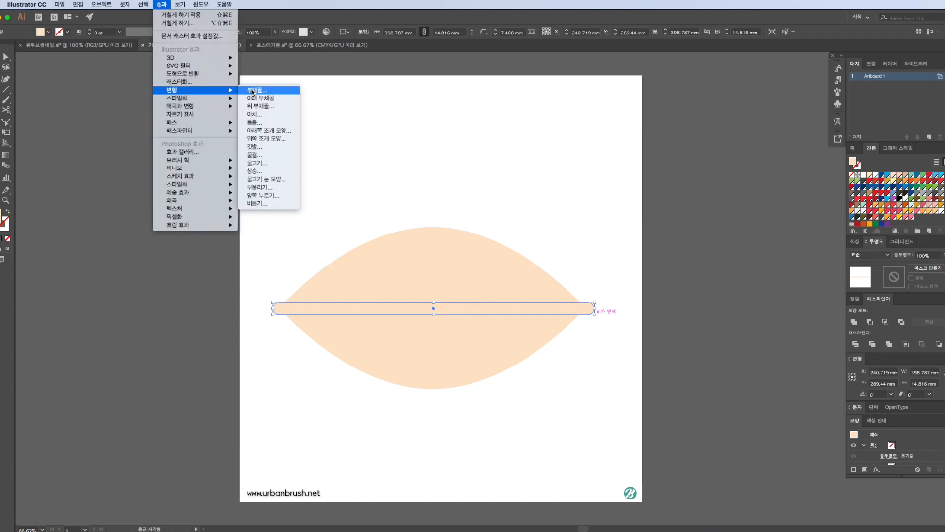
click(268, 92)
click(677, 263)
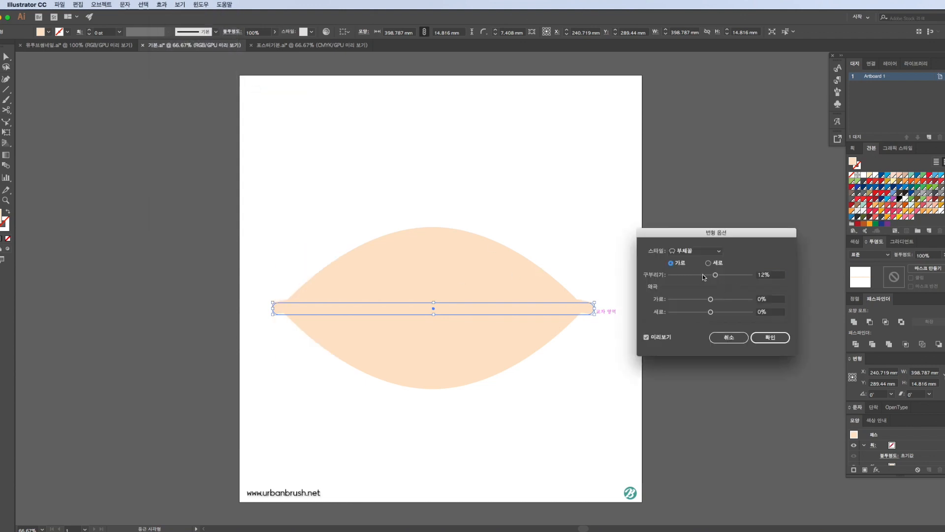
click(752, 339)
click(106, 4)
click(137, 101)
Duplicate the curved bar beyond the artboard's upper right, and unite the original bar with the pointed shape
scroll(345, 295, right, 5)
drag(361, 328, 638, 194)
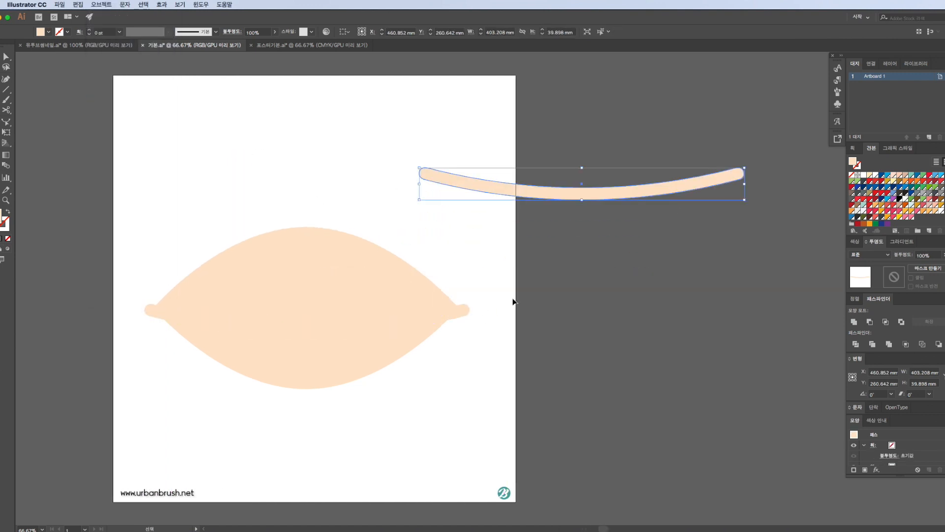
click(382, 320)
scroll(383, 295, left, 2)
shift+click(382, 280)
scroll(382, 280, left, 5)
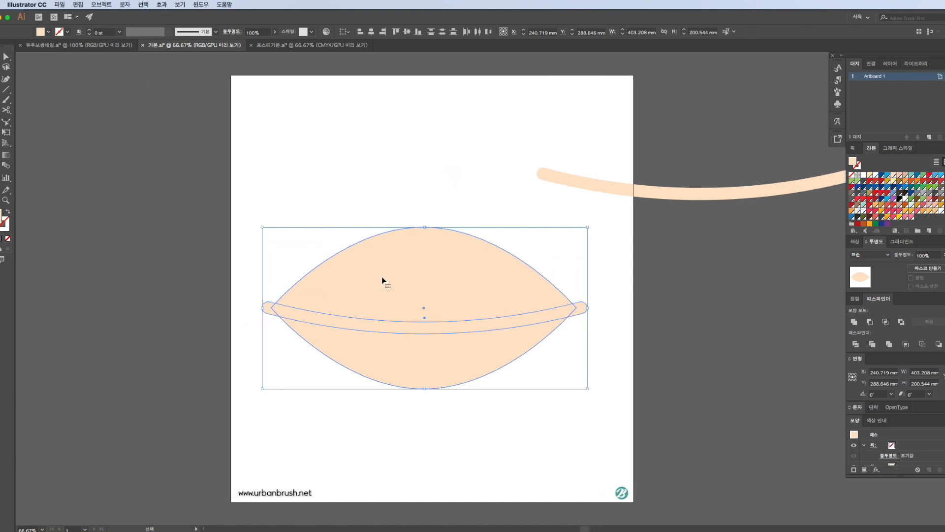
click(854, 322)
Smooth the inner corners where the bar ends meet the united lip shape
key(a)
key(v)
click(549, 361)
scroll(546, 359, left, 5)
click(530, 328)
scroll(529, 327, right, 5)
click(641, 344)
click(486, 324)
Fill the lip shape with a pink swatch and give it a 12 pt outline
click(911, 216)
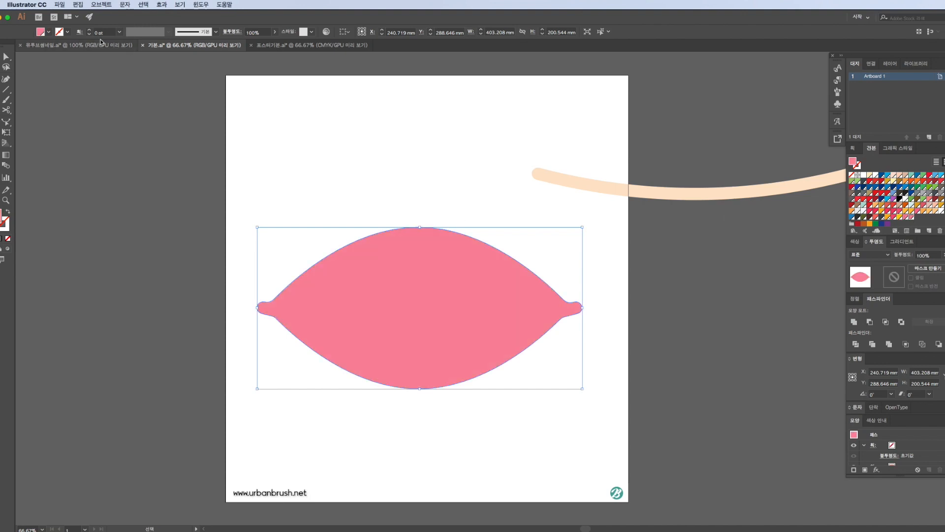
click(90, 32)
click(90, 32)
click(90, 32)
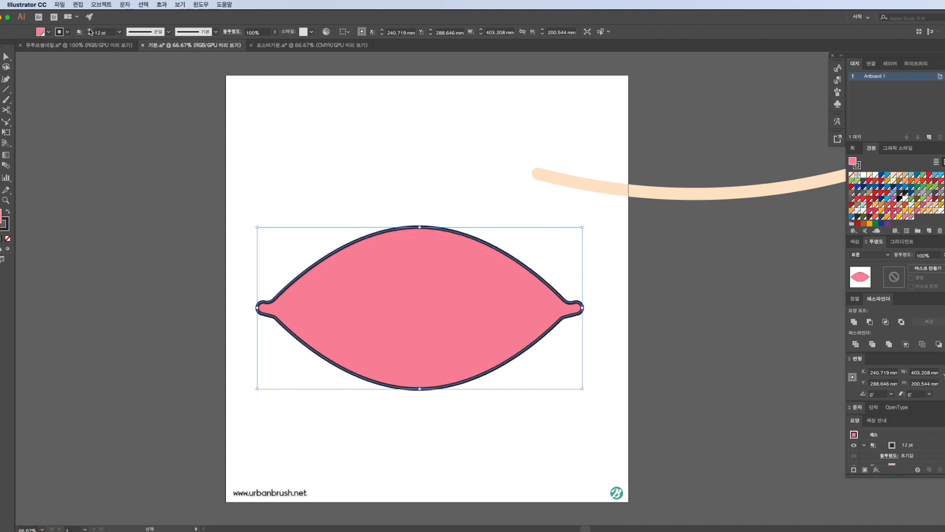
Change the lip fill to light pink and the outline to dark mauve 843851
double_click(3, 215)
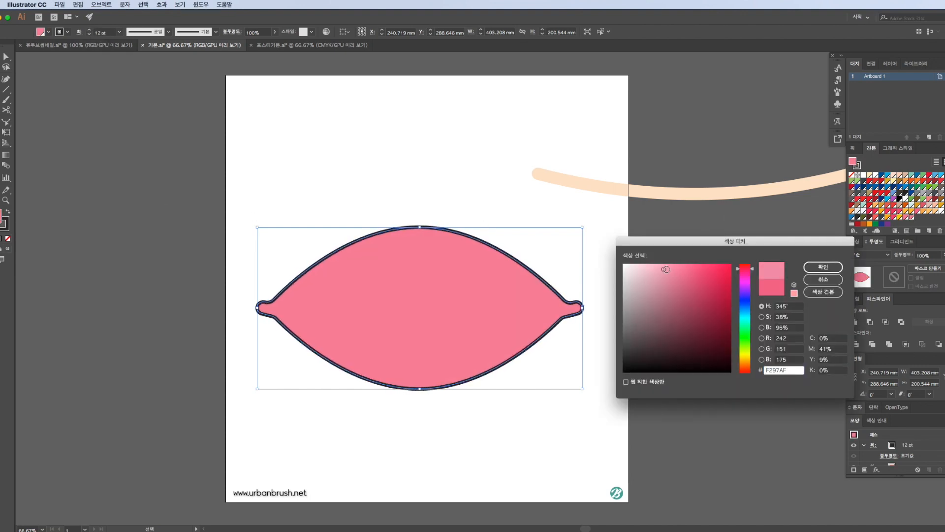
click(823, 267)
double_click(5, 226)
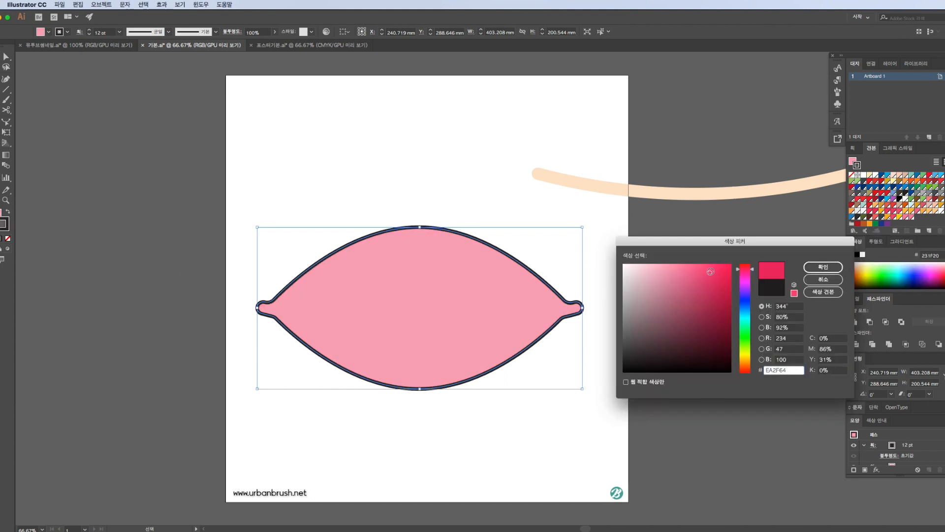
click(820, 270)
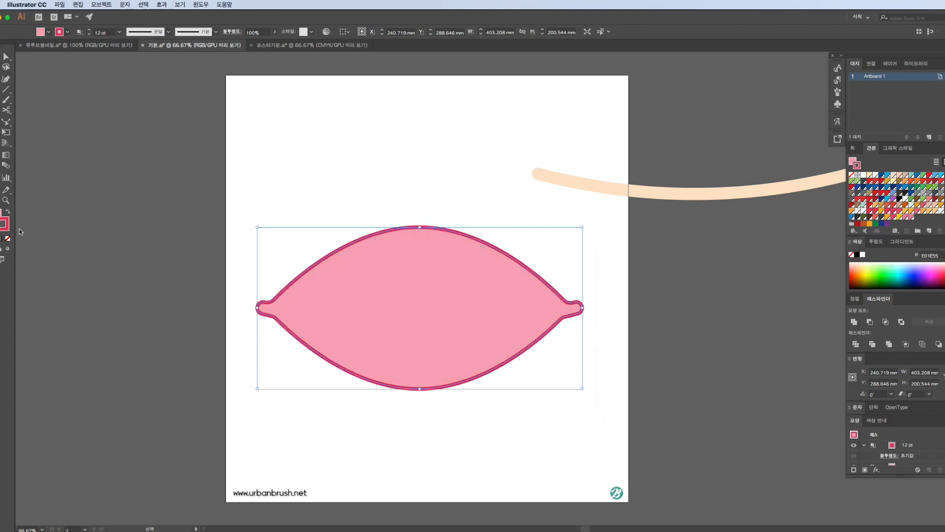
double_click(4, 224)
click(820, 269)
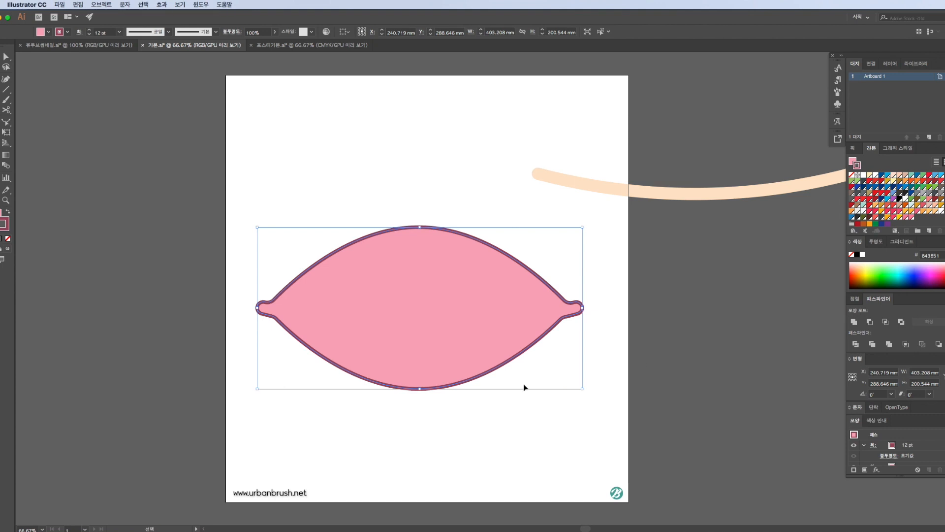
Increase the lip outline's weight to 13 pt
scroll(524, 383, left, 3)
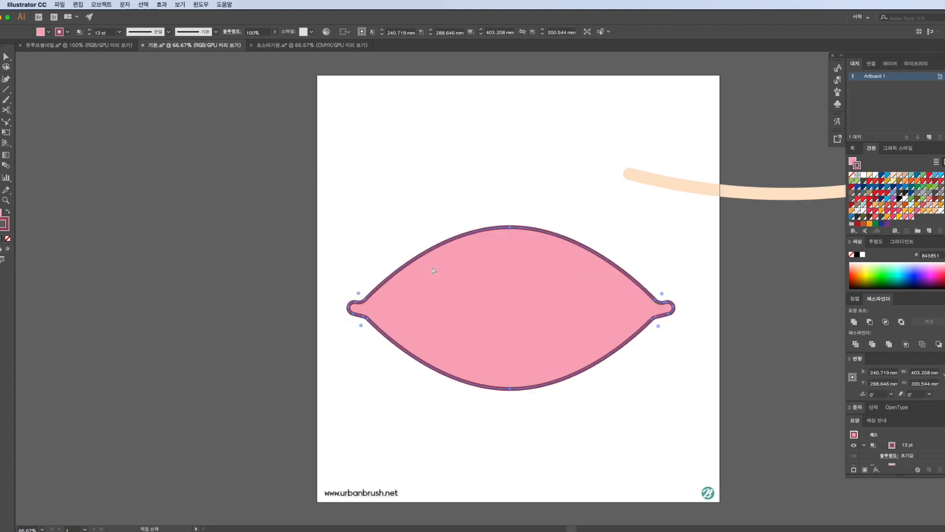
key(super+v)
drag(434, 253, 460, 273)
click(48, 32)
key(Escape)
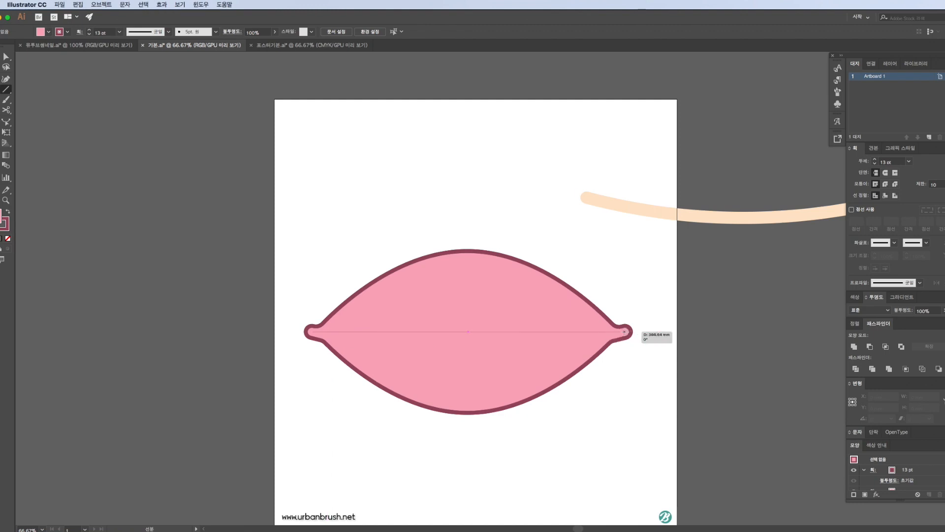
Draw an unfilled mouth line about 386 mm long between the lip corners and bow its middle downward
drag(625, 332, 625, 331)
key(a)
click(625, 332)
click(69, 33)
drag(624, 255, 469, 368)
key(v)
Duplicate the lip shape together with its mouth line onto the pasteboard left of the artboard
drag(647, 315, 391, 430)
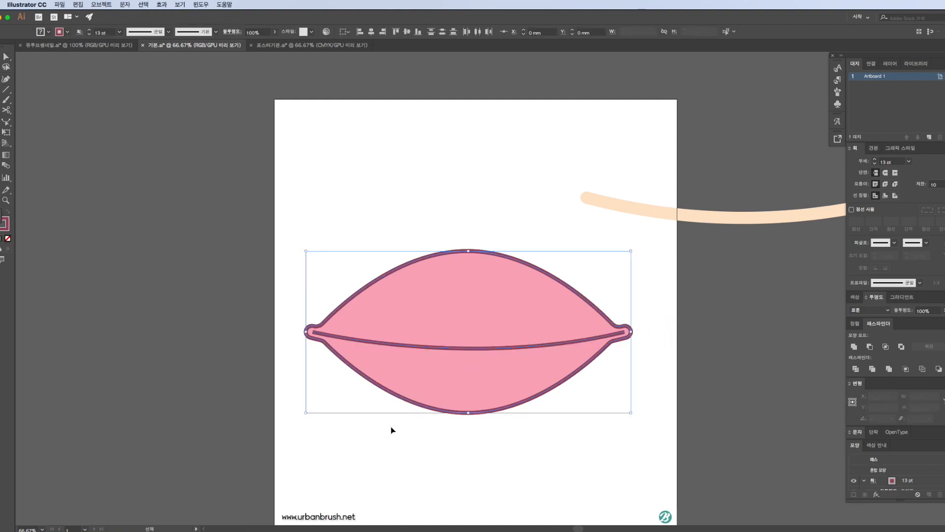
scroll(391, 427, down, 1)
scroll(384, 427, left, 5)
drag(635, 397, 288, 397)
Extend both ends of the copied mouth line past the copied lip outline
click(339, 257)
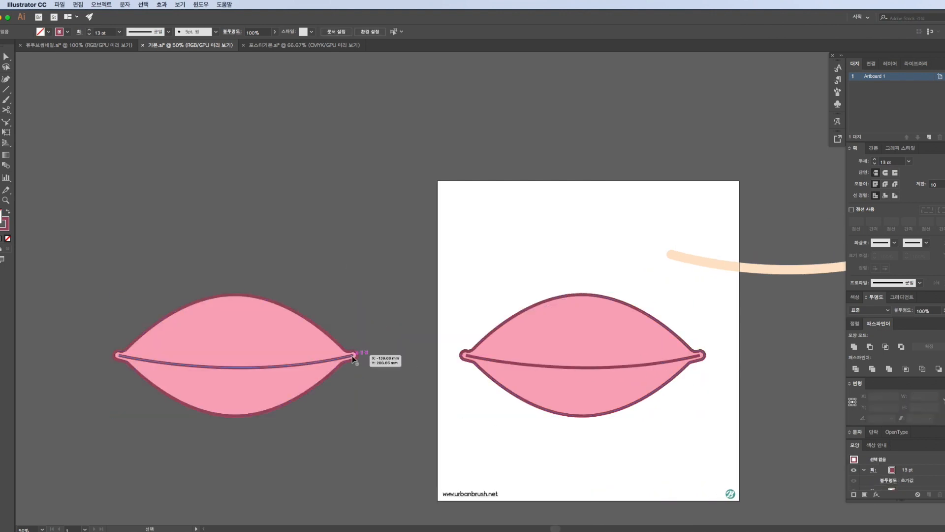
scroll(353, 355, up, 3)
drag(381, 347, 417, 338)
scroll(418, 338, down, 2)
scroll(413, 339, left, 5)
drag(206, 342, 185, 338)
drag(380, 375, 369, 380)
Divide the lip copy along its mouth line with Pathfinder and delete the lower half
key(v)
click(367, 433)
drag(367, 422, 364, 426)
click(856, 369)
key(a)
click(403, 404)
key(Delete)
Draw an ellipse about 337 mm by 201 mm over the upper lip copy and duplicate it shifted to the left
scroll(420, 398, right, 3)
drag(6, 100, 21, 121)
drag(111, 197, 380, 361)
drag(219, 291, 156, 291)
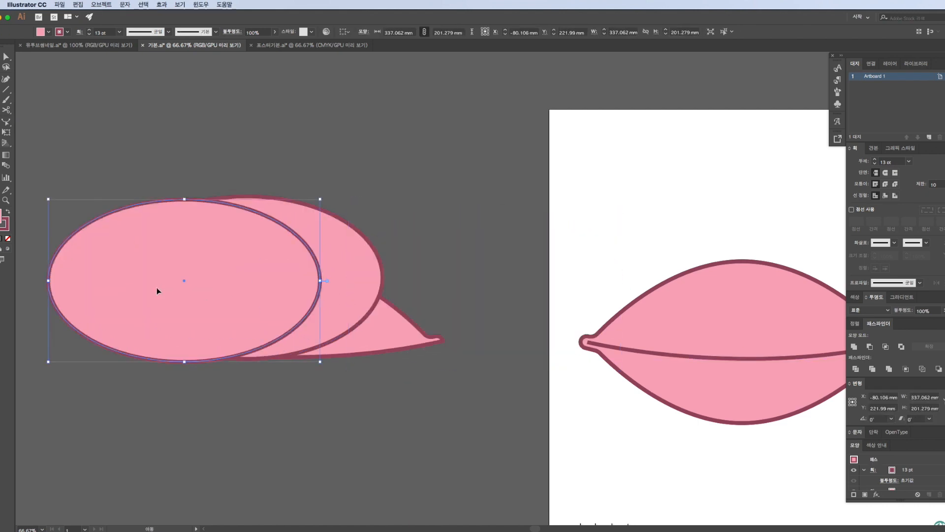
Divide the upper lip copy along the outlines of both overlapping ellipses
key(super+a)
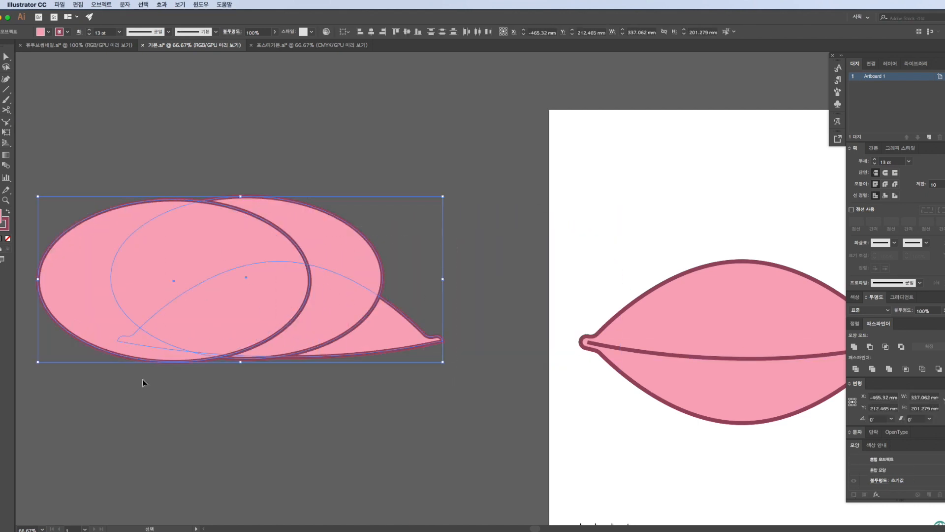
click(856, 370)
key(a)
click(382, 409)
Delete the surplus ellipse and lip pieces, keeping only the two curved shading sections of the upper lip's right side
click(325, 246)
key(Delete)
click(217, 243)
shift+click(93, 276)
key(Delete)
click(199, 319)
key(Delete)
click(144, 339)
key(Delete)
scroll(265, 368, right, 1)
click(203, 353)
key(Delete)
Remove the outline from the two shading sections and place them on the right side of the artboard's upper lip
scroll(344, 265, right, 4)
drag(107, 404, 362, 241)
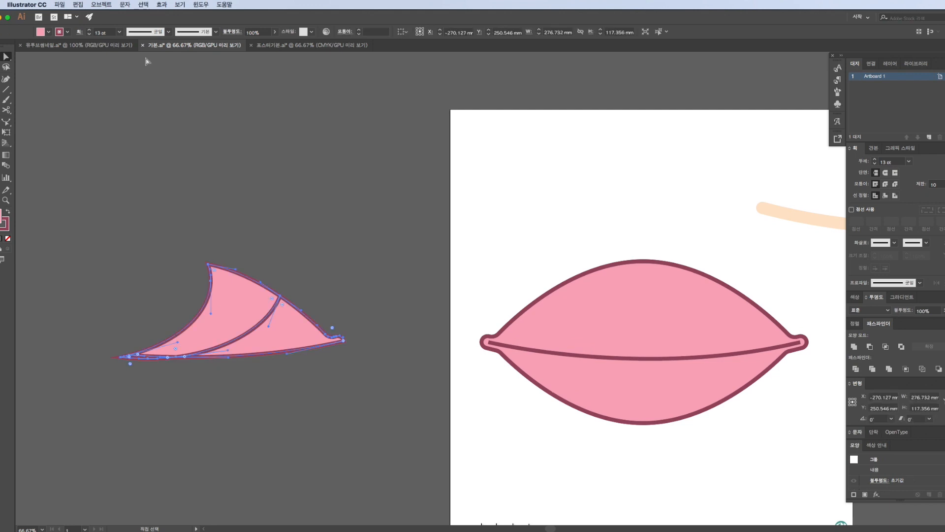
key(/)
key(v)
drag(242, 326, 704, 329)
scroll(704, 329, right, 3)
Send the rightmost shading section behind the mouth line and fill it with darker pink F2759C
key(a)
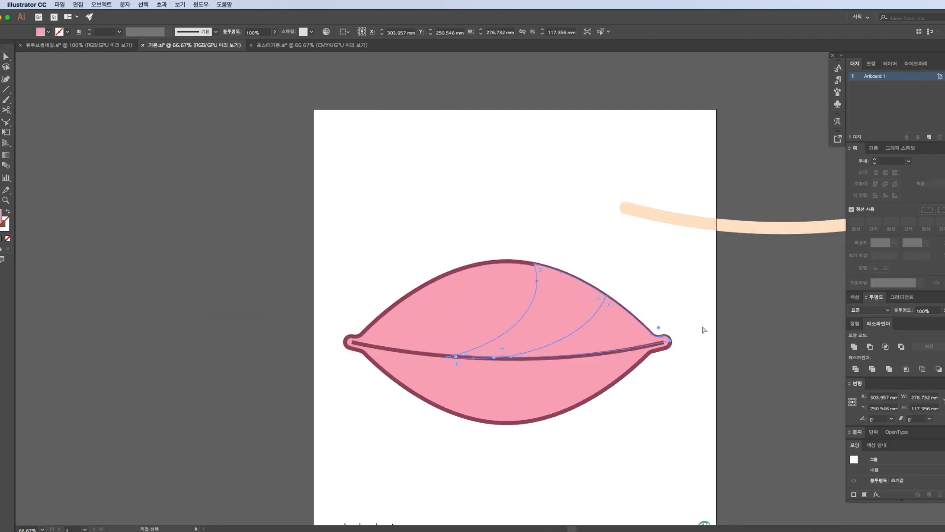
scroll(710, 326, right, 2)
key(a)
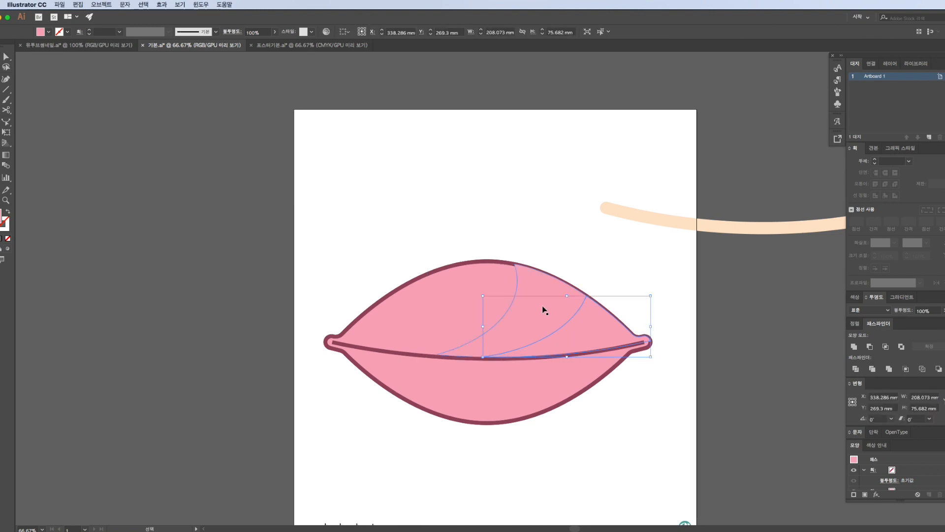
key(super+[)
key(a)
click(578, 339)
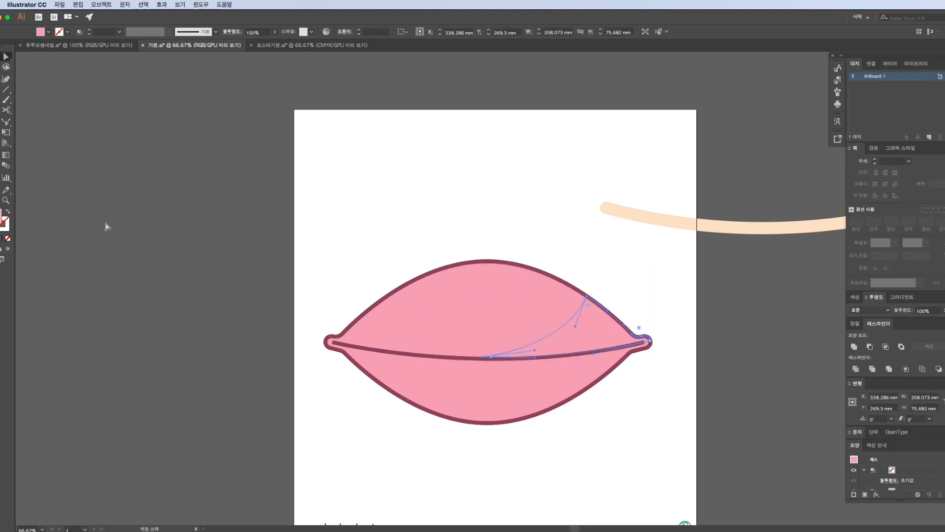
double_click(1, 216)
click(814, 269)
click(728, 352)
Fill the middle shading section of the upper lip with pink EF81A9
click(548, 315)
key(i)
click(577, 323)
key(a)
double_click(1, 216)
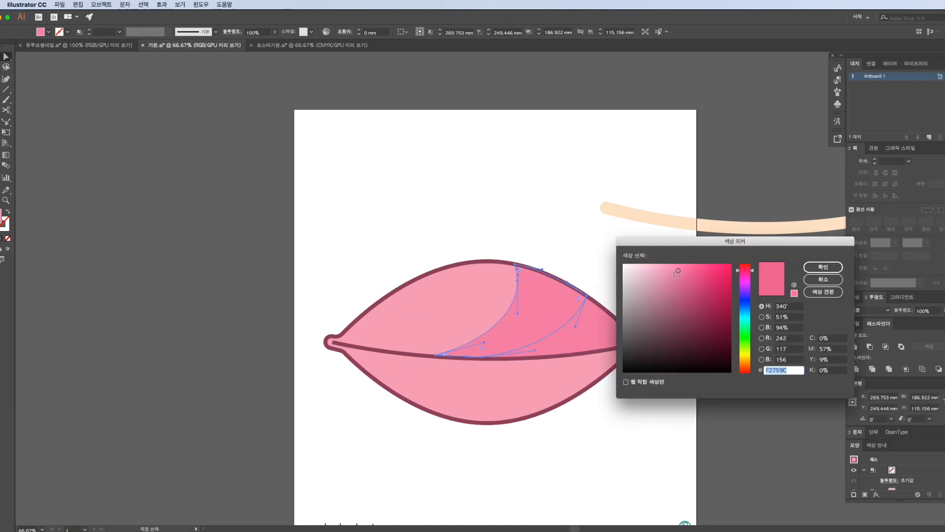
text(EF81A9)
click(822, 267)
click(730, 356)
Copy the base lip shape and its mouth line onto the empty pasteboard left of the artboard
click(514, 409)
click(526, 440)
scroll(525, 439, down, 1)
scroll(524, 440, left, 5)
click(635, 345)
scroll(649, 381, up, 2)
scroll(593, 379, down, 1)
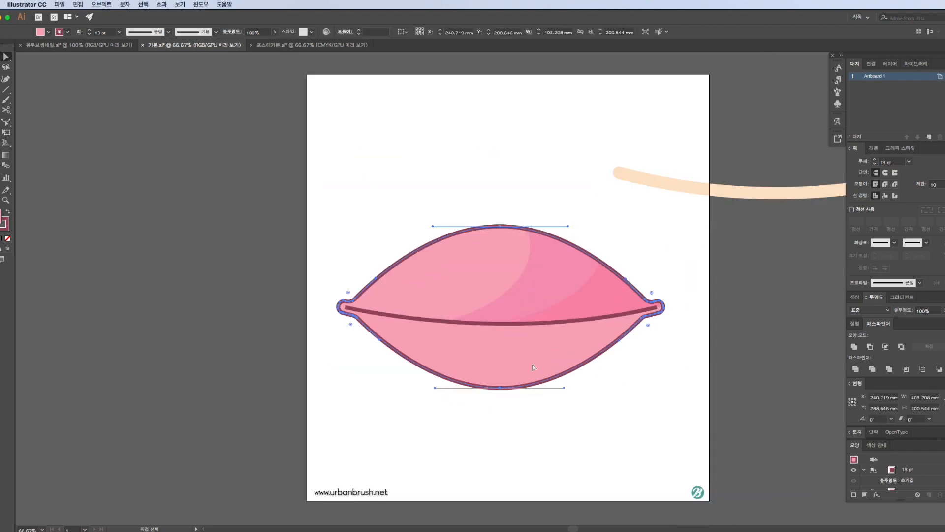
scroll(547, 365, left, 3)
key(super+v)
drag(554, 316, 637, 324)
scroll(655, 325, left, 5)
click(465, 305)
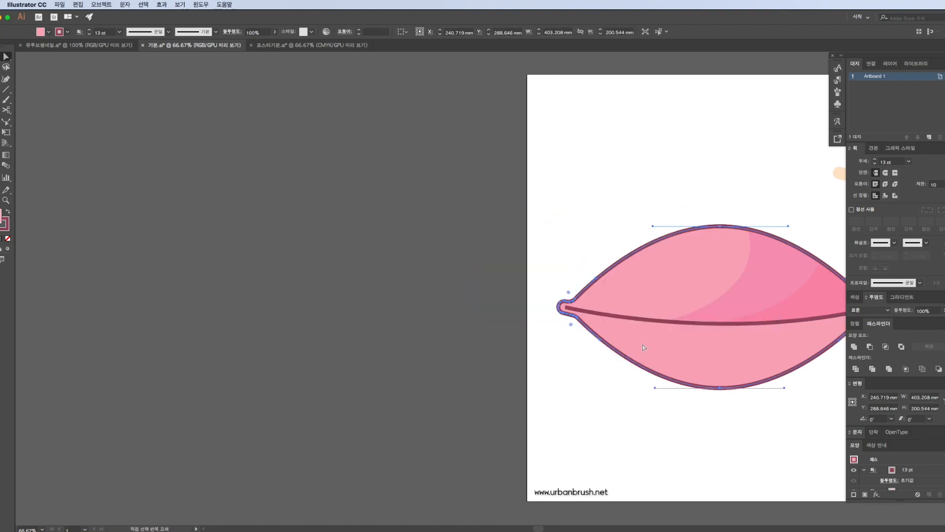
shift+click(636, 320)
key(super+c)
key(super+v)
drag(521, 303, 381, 301)
Lengthen the new copy's mouth line so both ends cross the lip corners
click(382, 301)
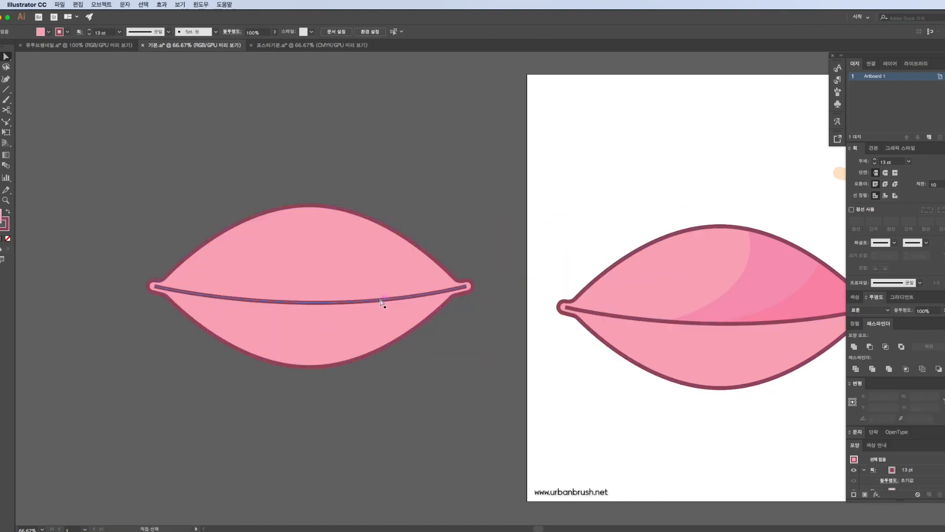
drag(467, 286, 482, 282)
drag(159, 289, 133, 286)
drag(327, 320, 325, 328)
Divide the new lip copy along its lengthened mouth line and delete everything except the lower lip
click(380, 209)
click(373, 252)
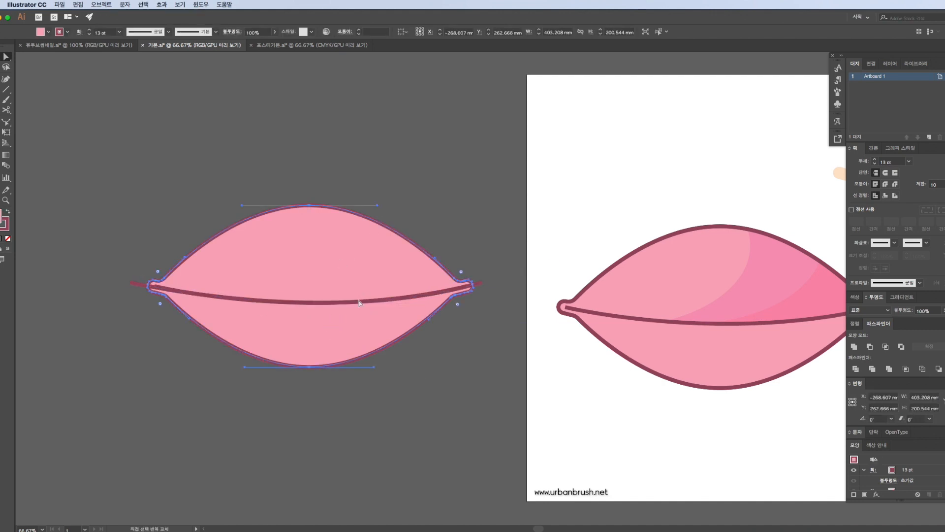
shift+click(359, 301)
click(856, 369)
click(458, 377)
click(383, 253)
key(Delete)
drag(341, 330, 368, 198)
drag(357, 271, 335, 356)
key(Delete)
Recolour the separated lower lip with the fill sampled from the upper lip's darkest shading section
drag(340, 197, 367, 384)
key(i)
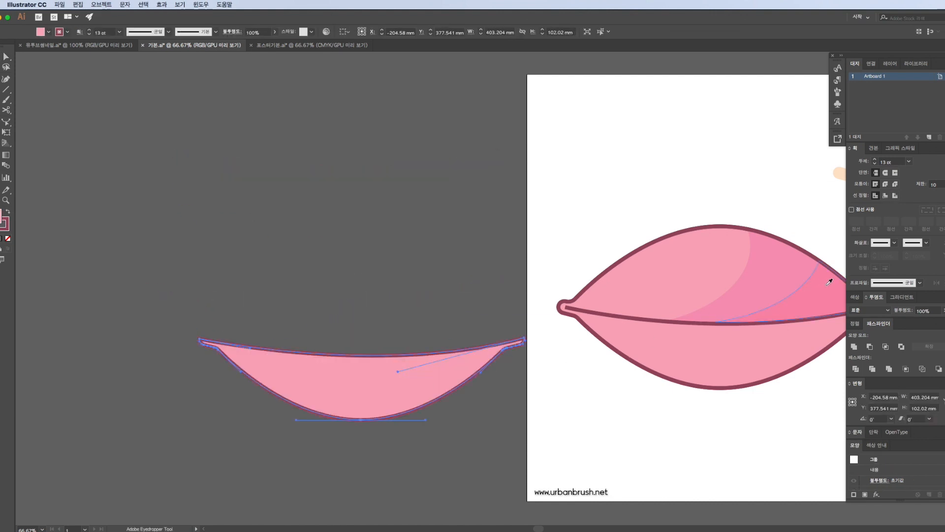
click(829, 283)
Align the darker lower lip piece with the lips on the artboard, beneath the mouth line
key(v)
scroll(420, 413, right, 5)
mouse_move(240, 390)
mouse_down()
mouse_move(607, 361)
mouse_move(596, 353)
mouse_up()
key(a)
key(v)
scroll(162, 357, left, 1)
click(161, 358)
scroll(495, 372, right, 5)
Create a white highlight about 82 mm by 20 mm with a flattened underside on the upper lip's left side
drag(1, 100, 31, 121)
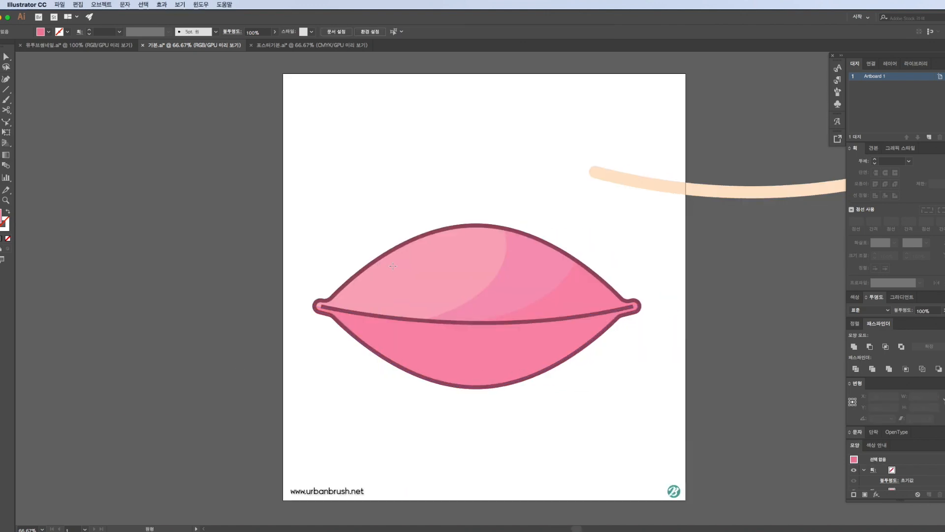
key(i)
drag(454, 277, 454, 277)
click(422, 197)
key(a)
key(v)
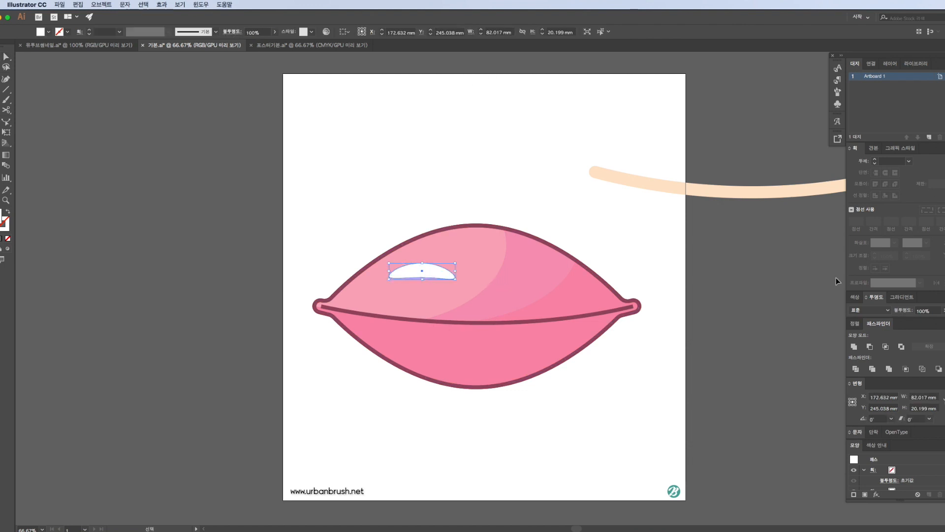
Tilt the white highlight to follow the upper lip's curve and lower its opacity to 20%
drag(458, 282, 424, 260)
click(614, 433)
key(ctrl+minus)
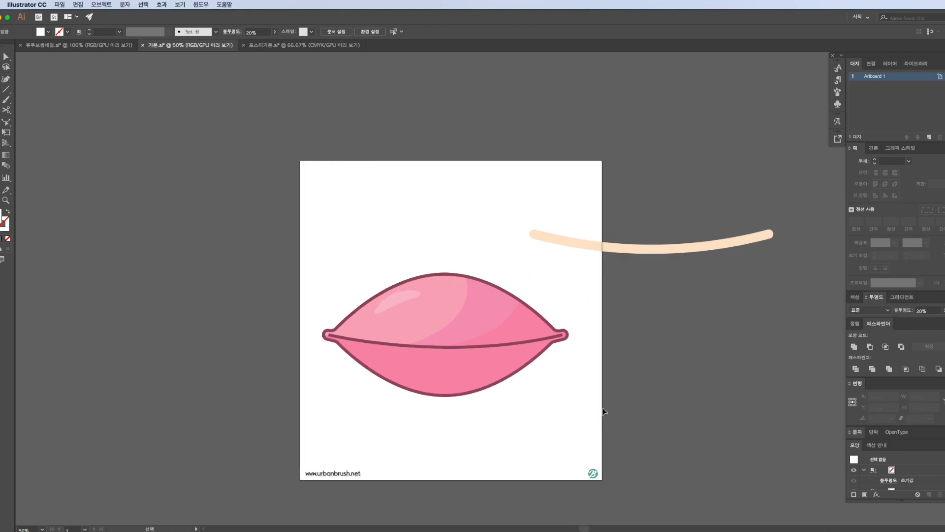
Delete the leftover peach curve beside the artboard and group all the pieces of the pink lips
click(647, 254)
key(Delete)
drag(372, 400, 371, 400)
right_click(407, 357)
click(433, 410)
Scale the grouped pink lips down to about 262 by 130 mm and reposition them on the artboard
drag(569, 396, 524, 374)
drag(451, 349, 428, 377)
key(ctrl+plus)
scroll(429, 373, left, 2)
scroll(429, 374, up, 1)
Make two copies of the pink lips and stagger all three across the artboard, one above another
key(super+c)
key(super+v)
drag(516, 273, 605, 208)
click(754, 294)
shift+click(443, 338)
drag(467, 340, 482, 391)
click(593, 341)
drag(608, 279, 605, 303)
key(super+v)
drag(522, 293, 481, 192)
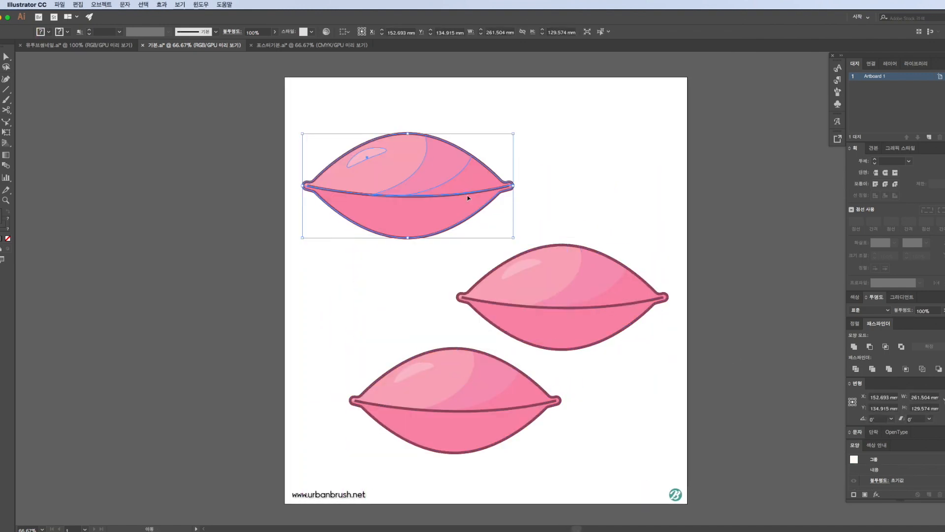
Recolour the base fill of the topmost lips white
click(597, 183)
key(a)
click(383, 216)
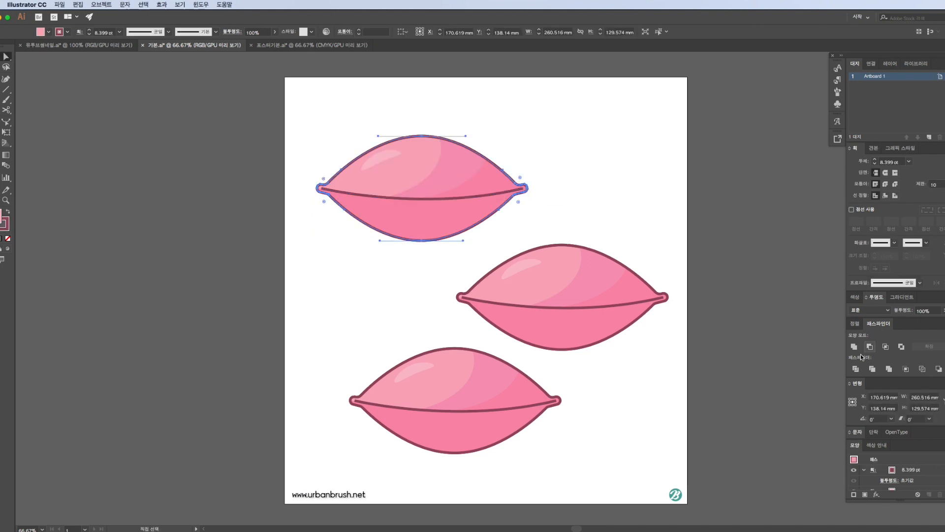
click(872, 148)
click(864, 175)
click(361, 237)
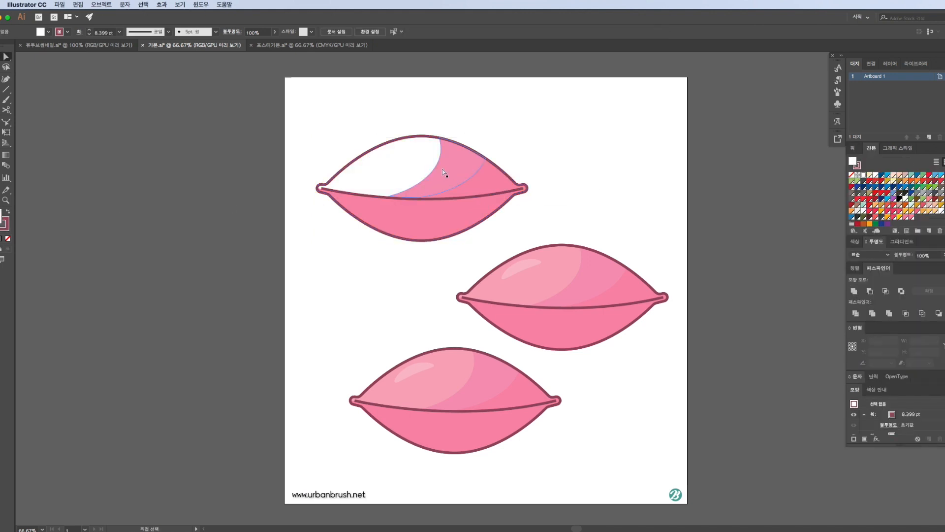
Fill the two shading sections of the topmost lips with grey B2B3B4 and lighten the inner section to a paler grey
click(447, 174)
shift+click(490, 181)
scroll(904, 211, down, 3)
click(905, 221)
click(555, 194)
click(445, 175)
double_click(2, 220)
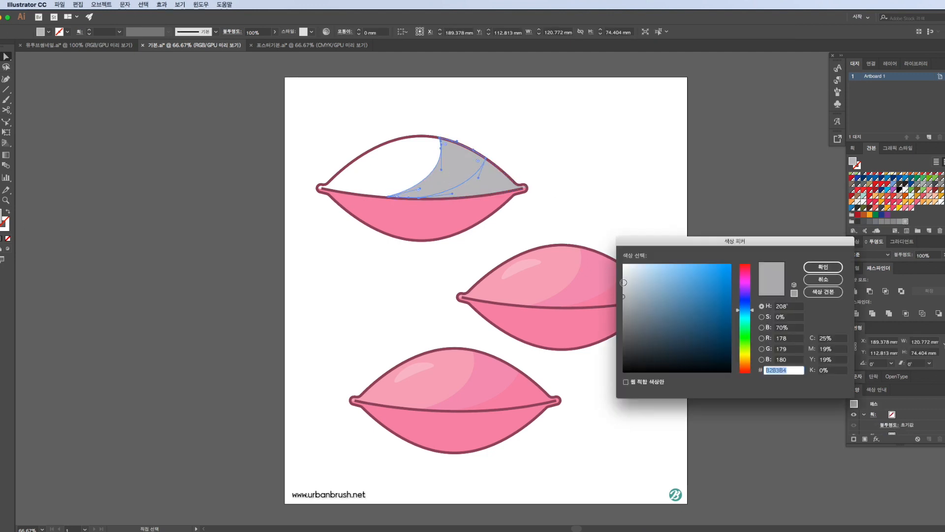
click(831, 272)
Recolour the lower half of the topmost lips with the grey sampled from the darker shading section
click(418, 225)
key(i)
click(488, 188)
key(a)
click(494, 174)
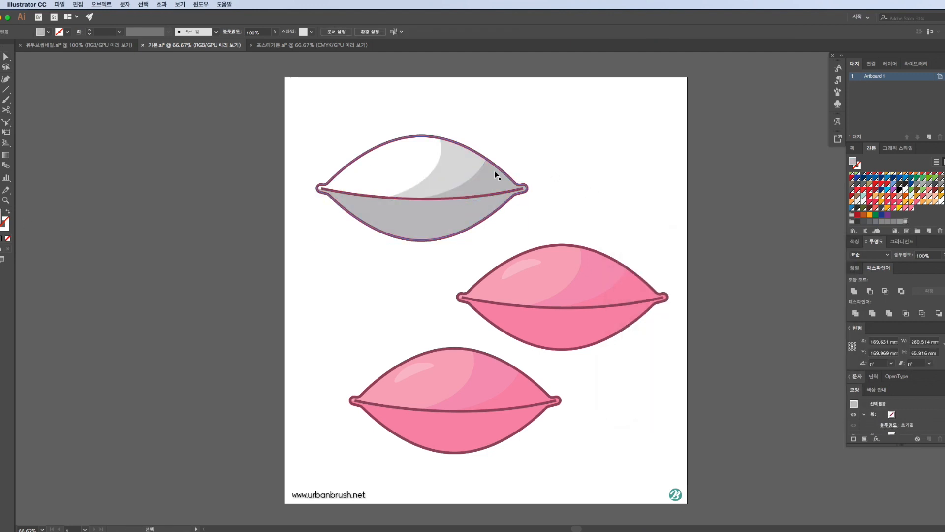
Change the outline and mouth line of the topmost lips to a dark grey stroke inside the group
key(v)
click(408, 171)
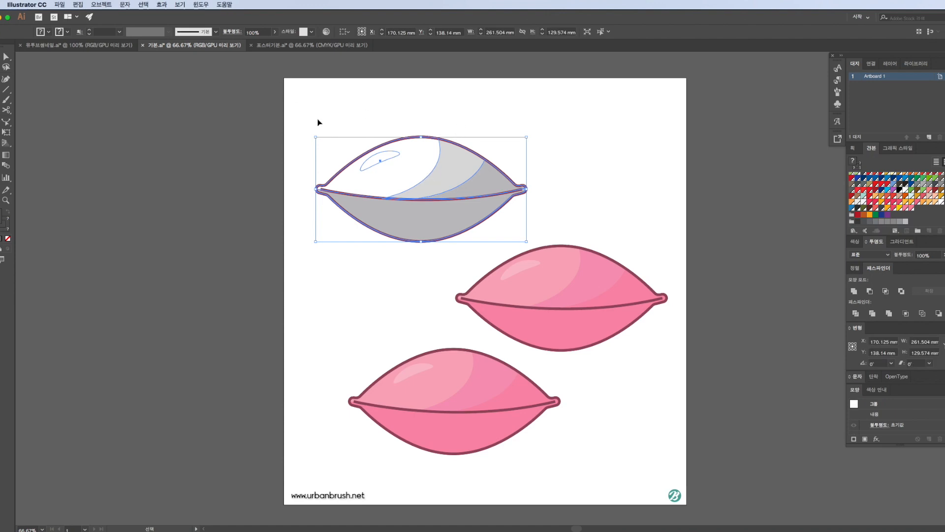
double_click(412, 165)
click(408, 142)
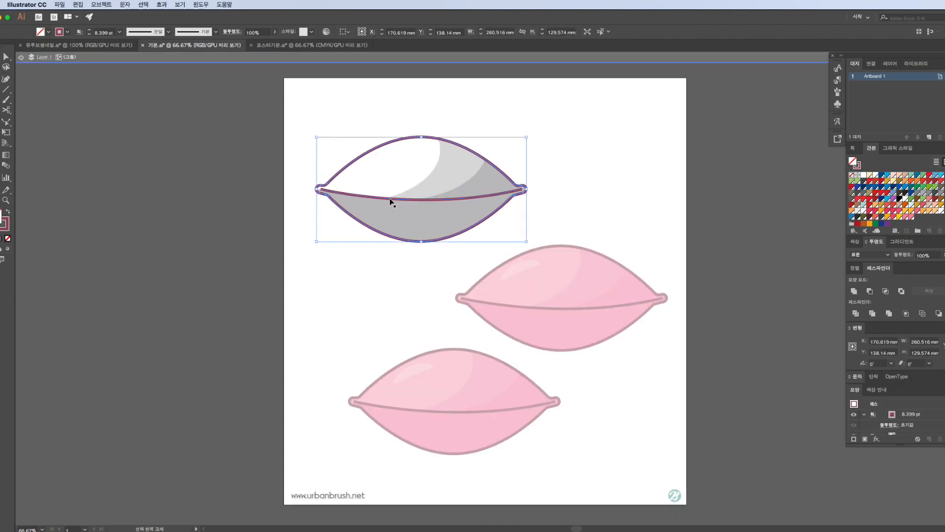
click(67, 32)
click(7, 76)
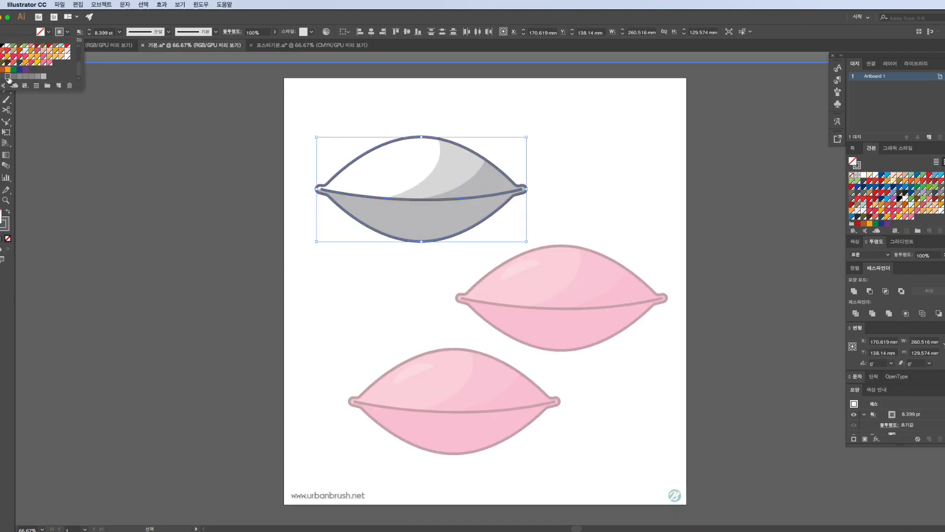
double_click(420, 285)
Recolour the base fill of the middle lips with a muted green inside their group
click(575, 295)
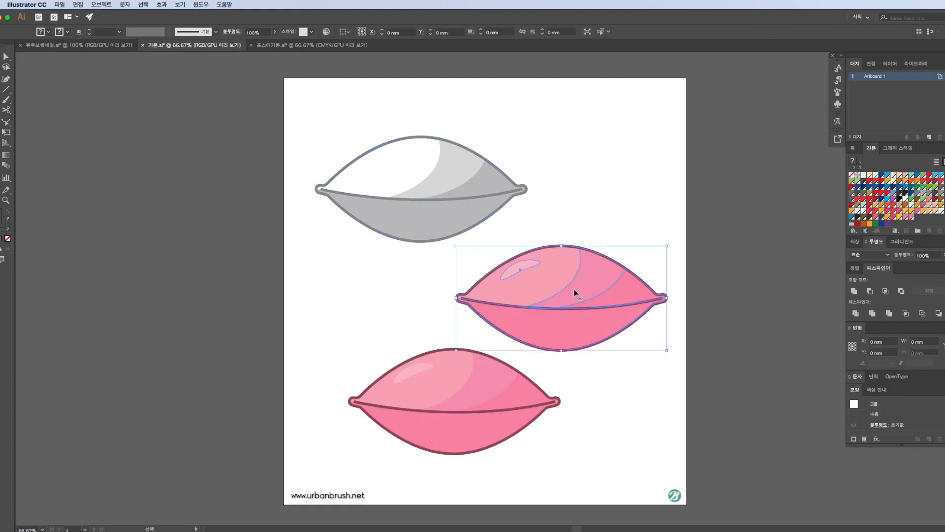
double_click(528, 287)
click(532, 281)
key(a)
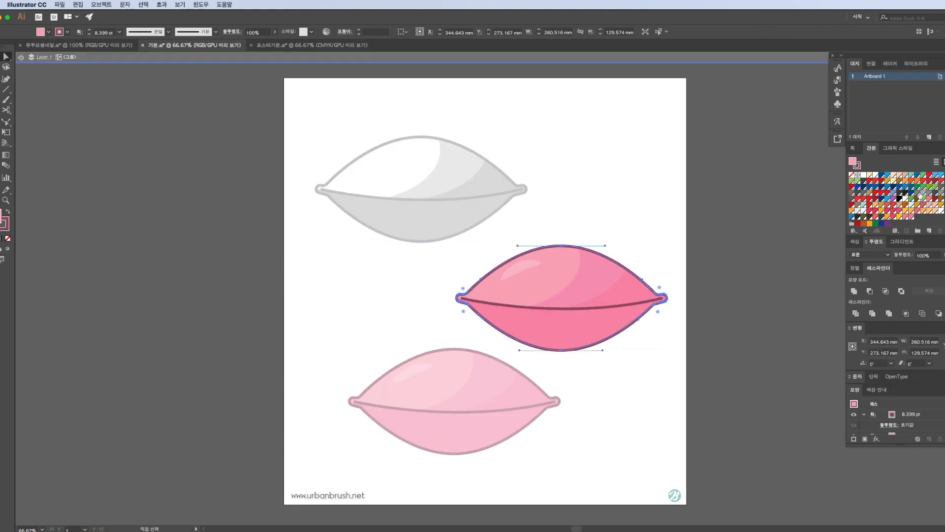
click(901, 197)
double_click(853, 162)
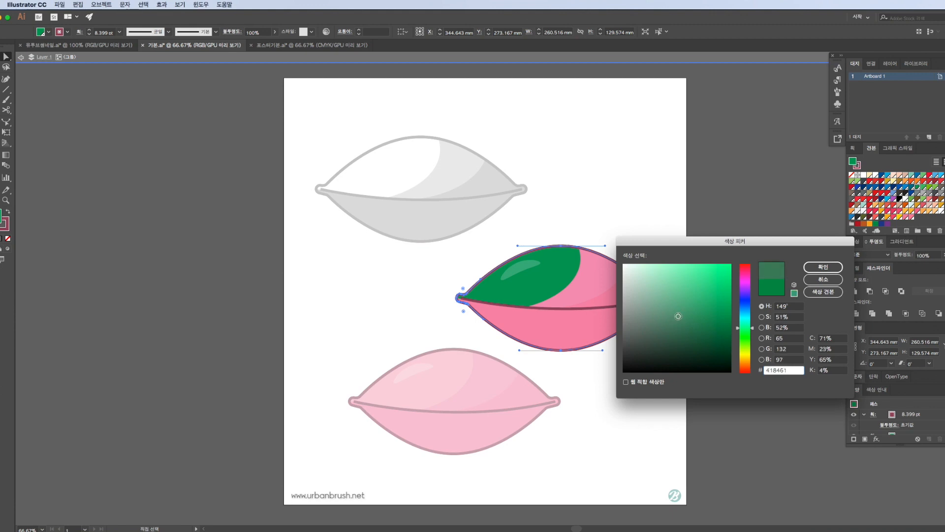
click(823, 267)
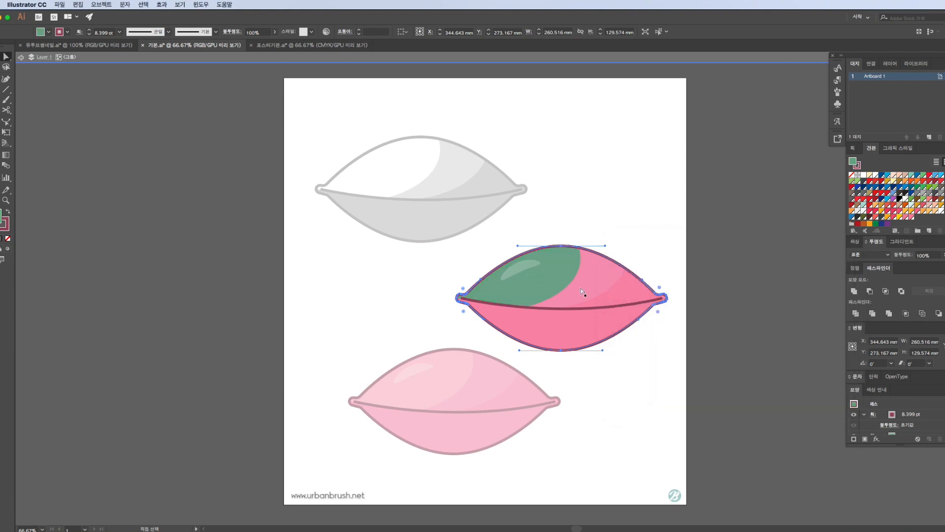
Fill both shading sections of the middle lips with the slightly darker green 528469 and remove their stroke
shift+click(612, 276)
key(i)
click(522, 276)
key(slash)
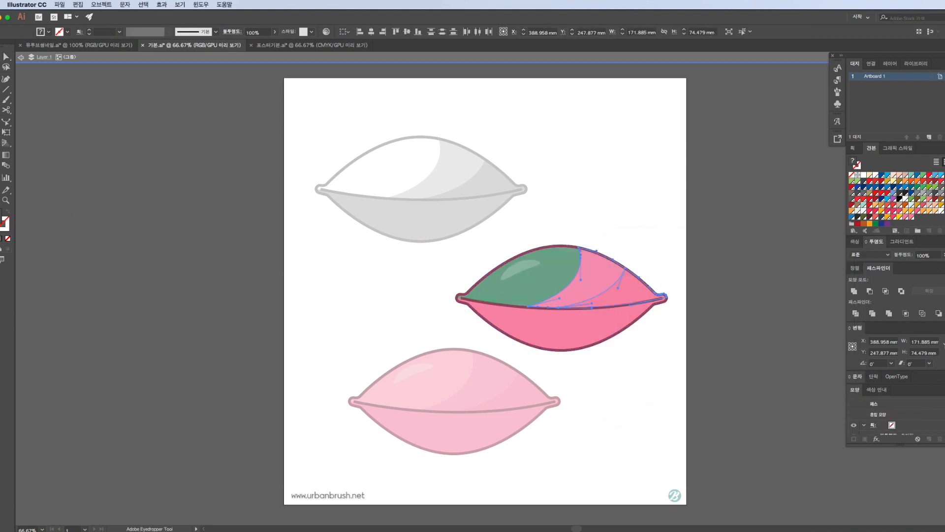
click(554, 276)
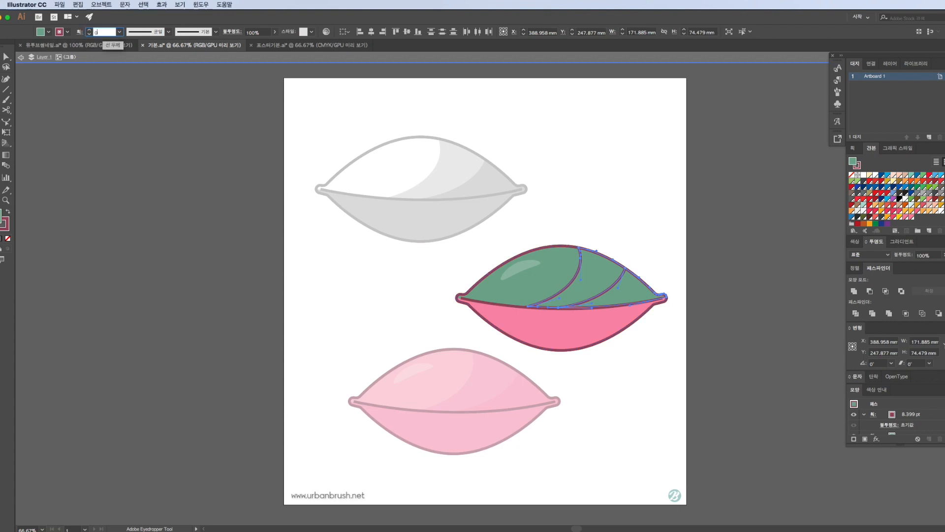
key(Return)
key(a)
double_click(1, 215)
click(824, 267)
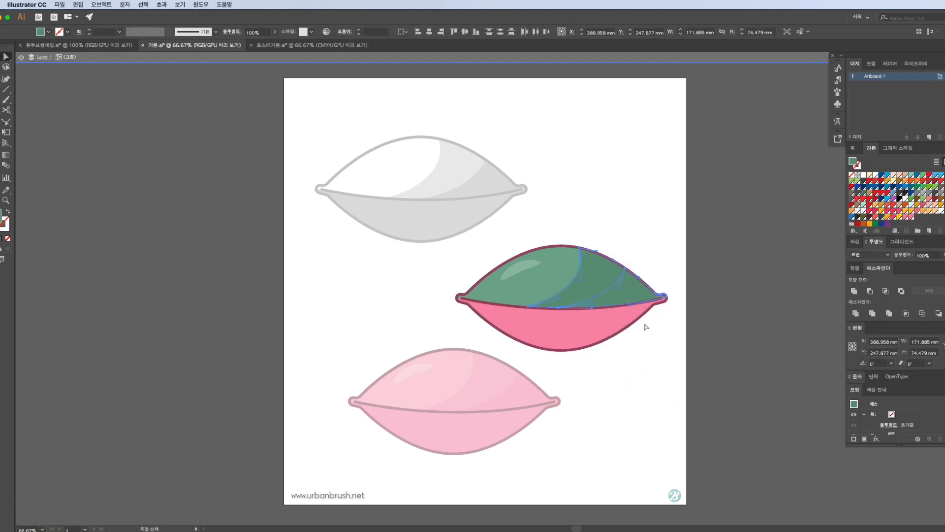
Darken the outermost shading section of the middle lips to a deeper green and apply the same fill to the lower half
double_click(1, 216)
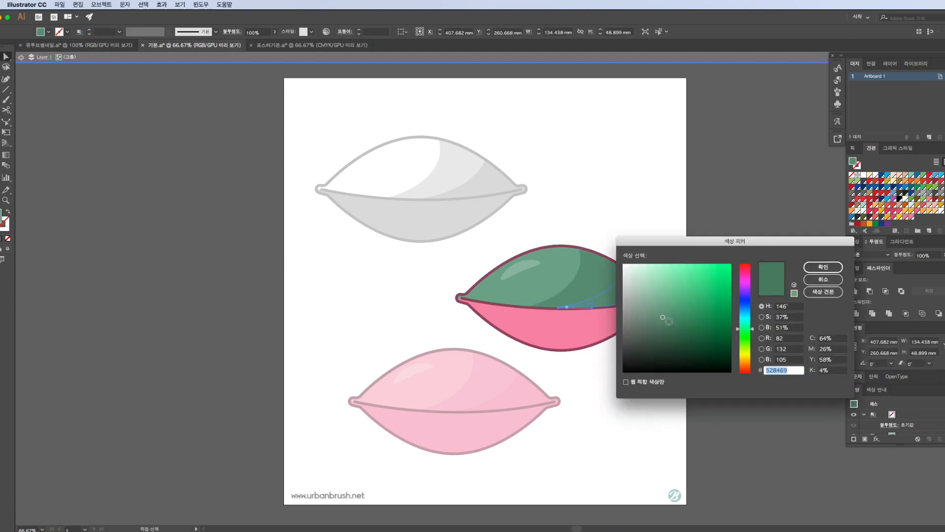
click(814, 265)
key(i)
click(613, 302)
key(v)
click(662, 251)
Set the stroke of the green lips' outline and mouth line to dark green 3B5B4A
key(a)
click(556, 246)
key(v)
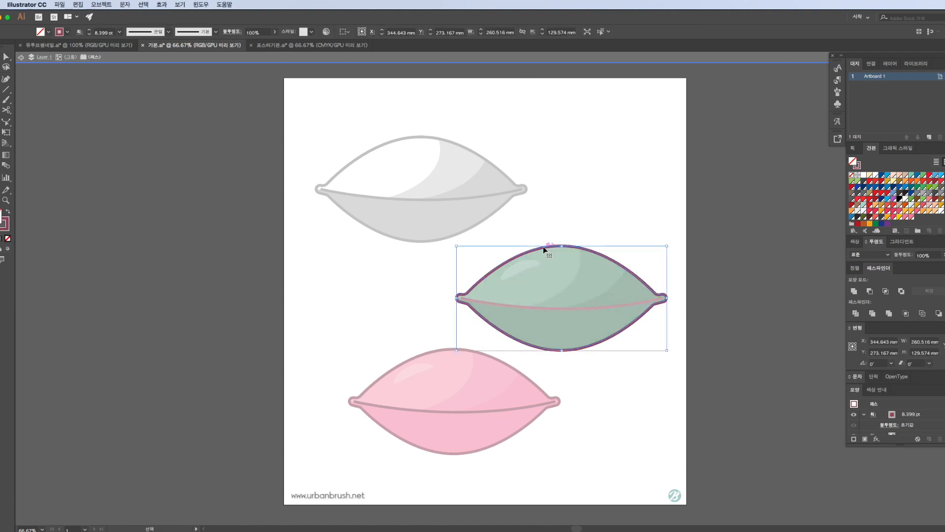
click(69, 32)
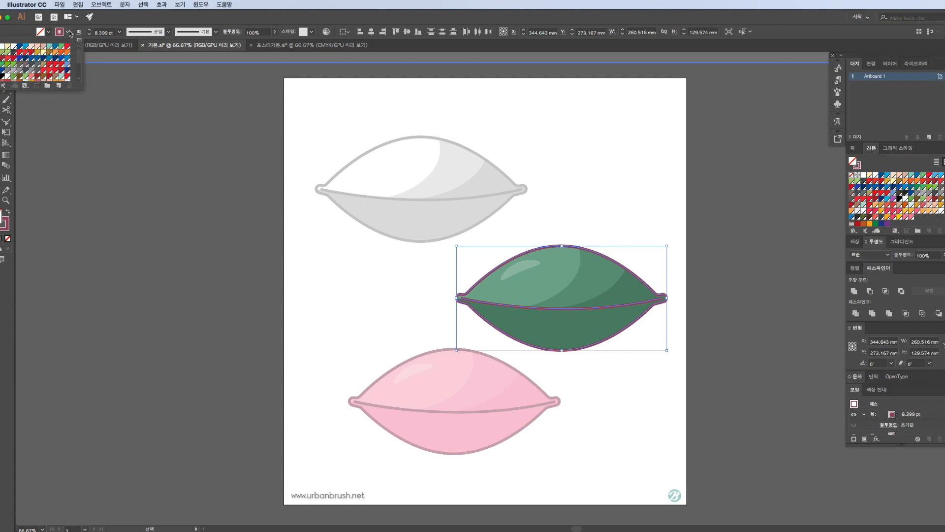
click(1, 65)
click(5, 230)
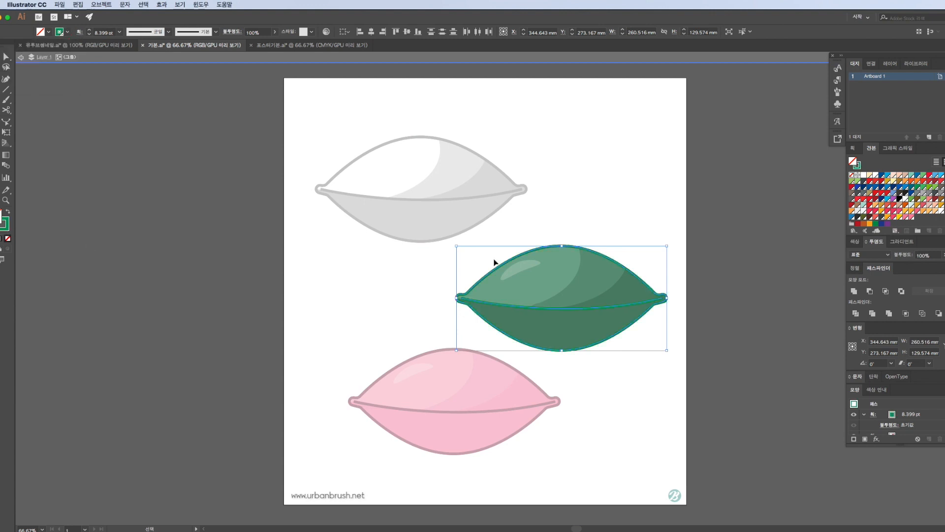
double_click(2, 230)
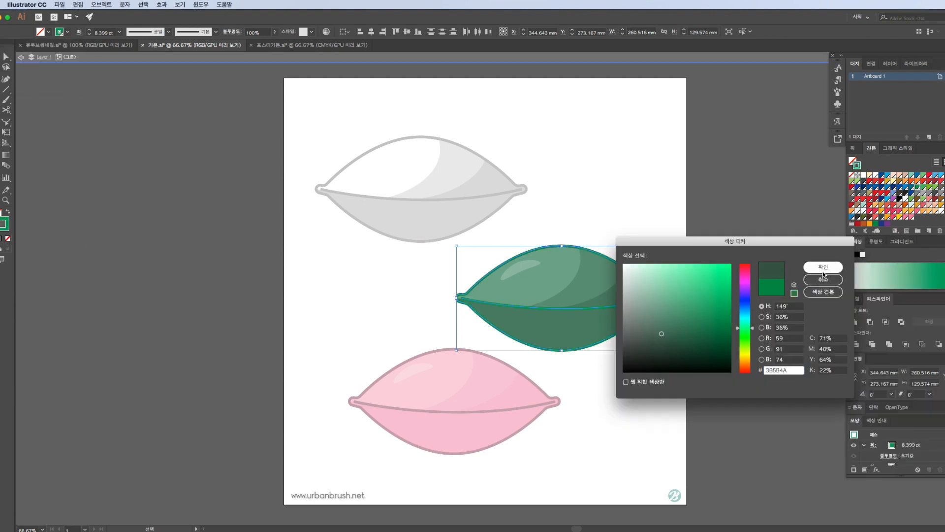
click(823, 270)
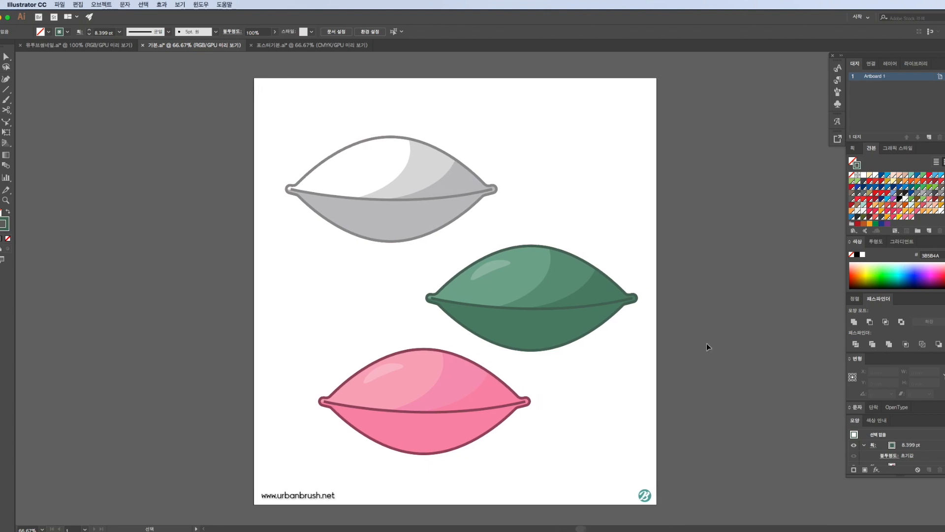
Scale all three lips down together to about half size and move them off the artboard to its right
click(552, 317)
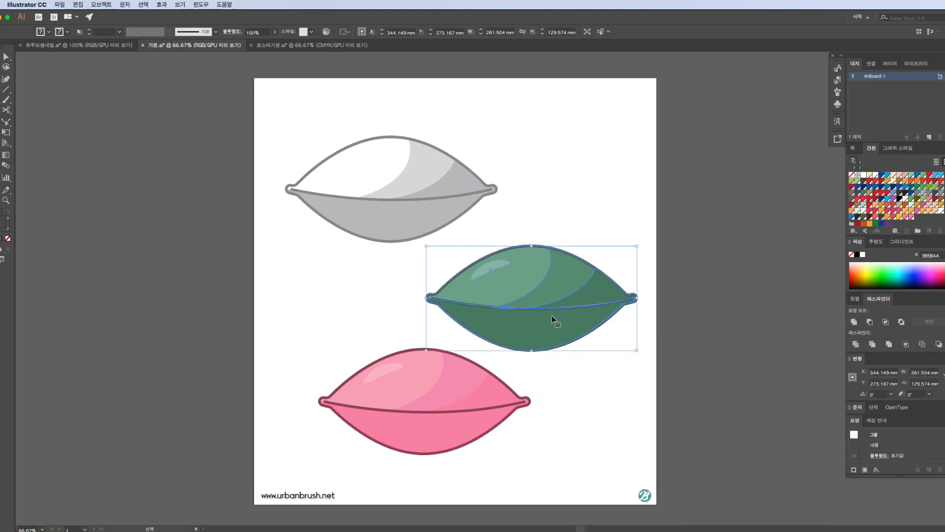
drag(553, 318, 552, 308)
drag(284, 134, 562, 353)
key(ctrl+z)
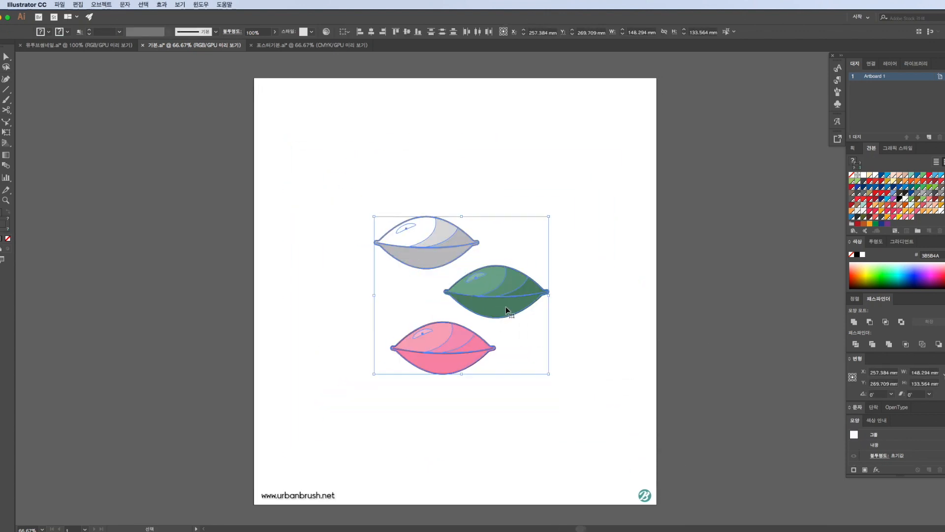
drag(509, 310, 801, 321)
Draw a circle about 356 mm across on the artboard with light grey fill DEDFE0 and no stroke
drag(1, 102, 20, 121)
drag(318, 180, 605, 431)
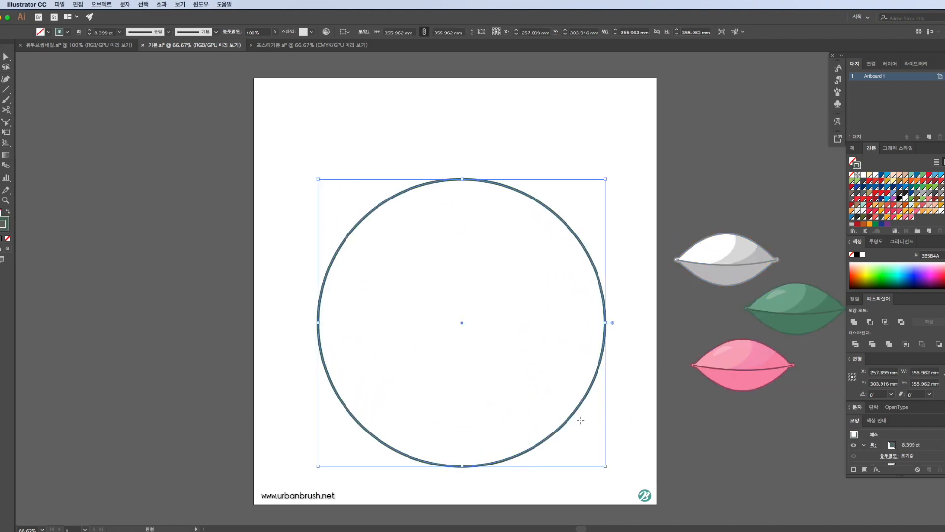
click(940, 212)
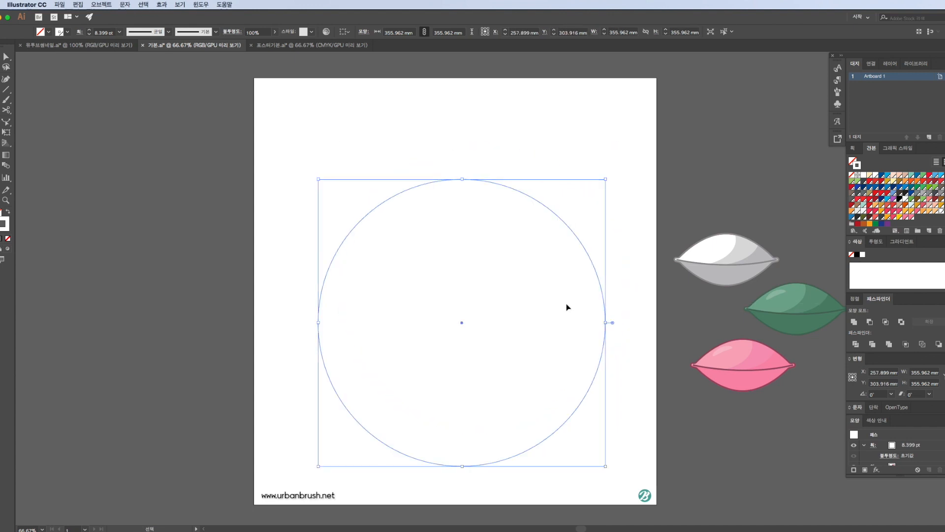
scroll(910, 223, down, 2)
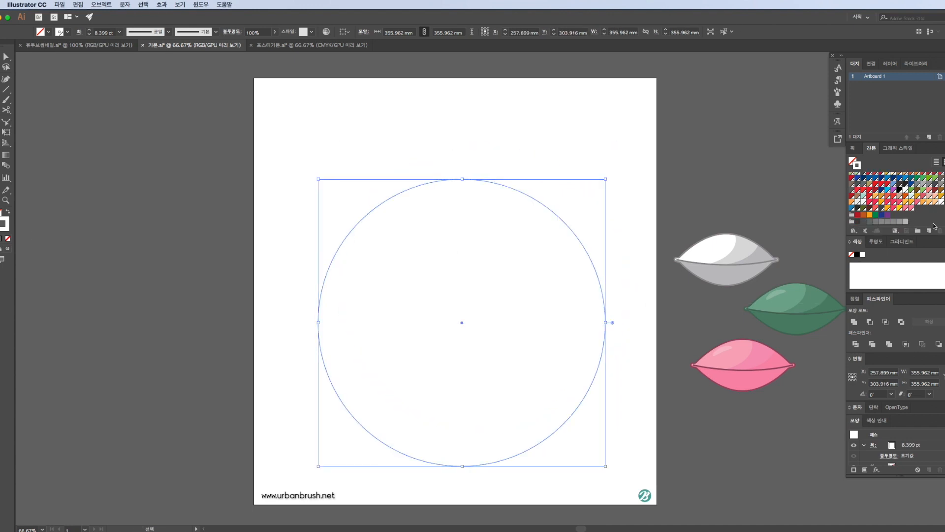
click(906, 221)
key(shift+x)
double_click(2, 221)
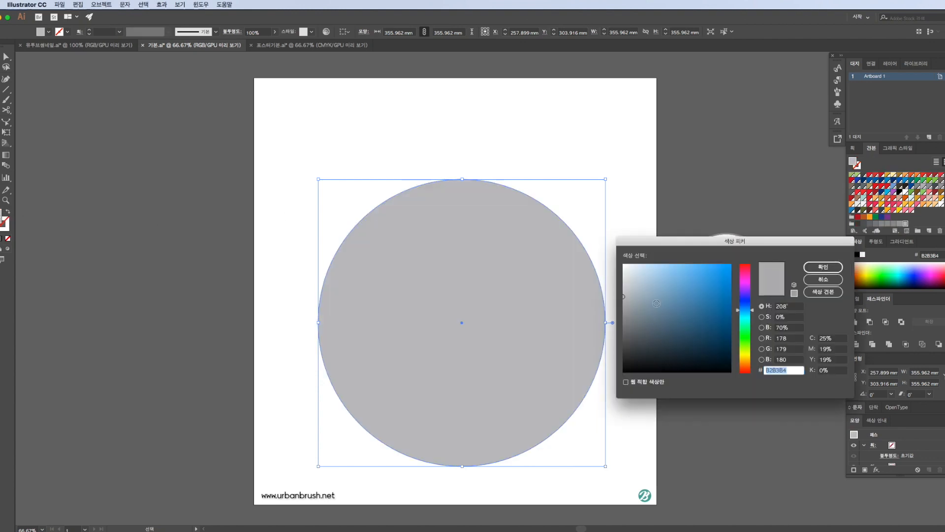
click(835, 267)
drag(606, 466, 540, 400)
key(a)
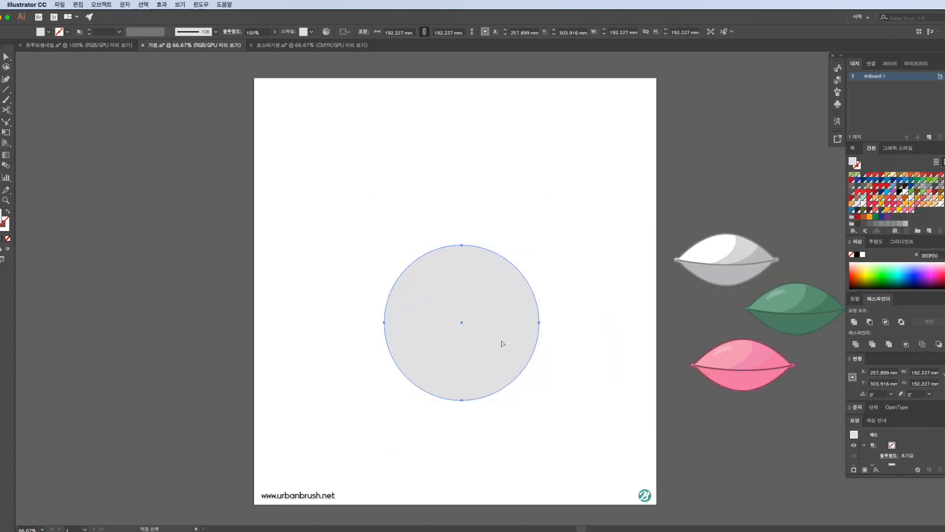
key(ctrl+z)
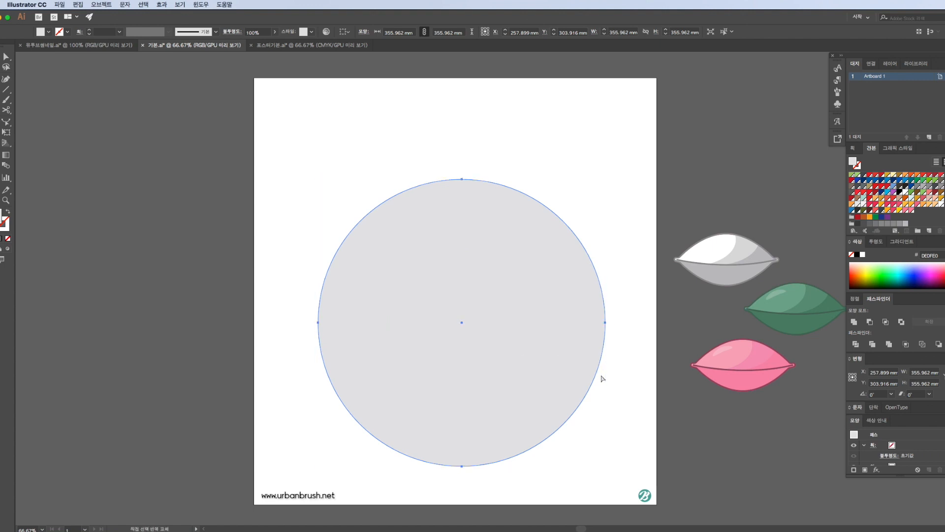
Add a smaller concentric light grey circle inside the large circle and recolour the large one white
scroll(617, 445, left, 1)
drag(617, 467, 565, 407)
shift+click(587, 371)
click(703, 451)
click(577, 401)
key(i)
click(585, 425)
key(v)
Flatten both circles together into a plate shape, making the outer ellipse about 356 by 182 mm
shift+click(525, 365)
drag(472, 466, 473, 326)
drag(514, 271, 561, 298)
click(519, 312)
key(super+z)
Duplicate the outer plate ellipse, fill the copy with black and lower its opacity to 20%
click(605, 410)
click(589, 329)
key(super+c)
key(super+v)
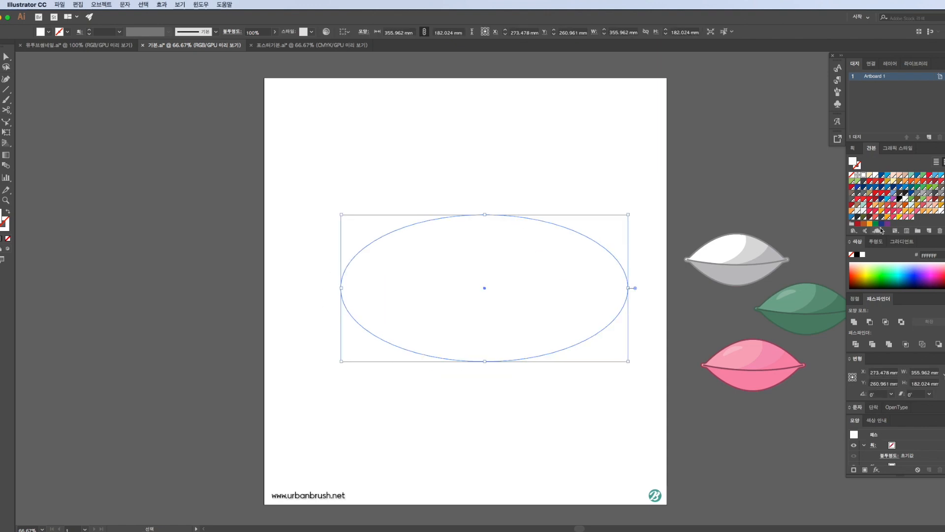
click(905, 196)
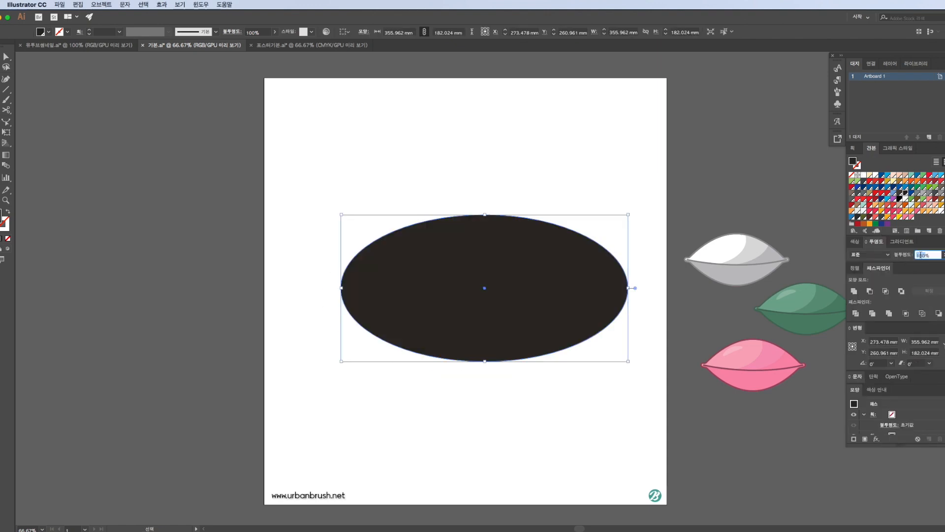
text(20)
key(Return)
Offset the translucent black ellipse down and to the left of the plate and send it to the back as a shadow
drag(598, 294, 564, 316)
key(a)
click(645, 371)
key(shift+super+[)
drag(580, 352, 578, 350)
click(542, 391)
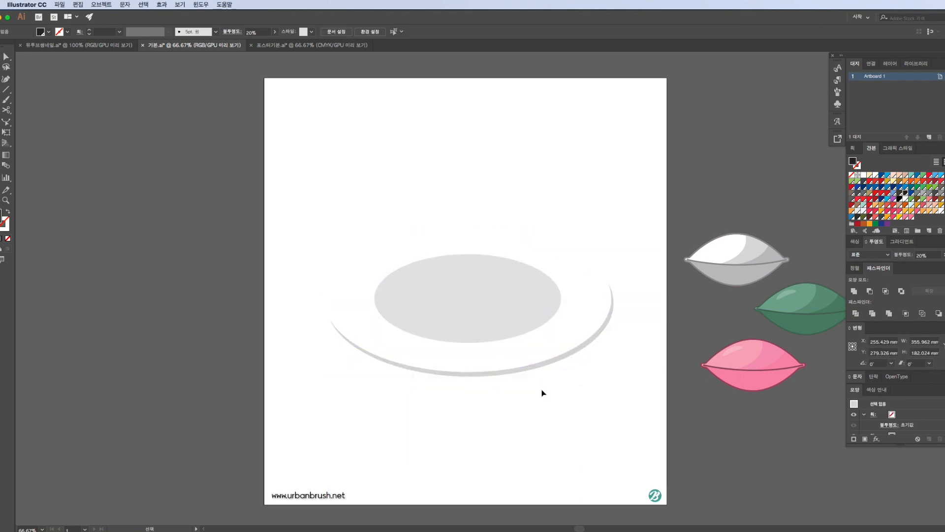
Scale the three lips down to about 90 by 45 mm each and move the white and green ones onto the plate
click(760, 259)
scroll(772, 394, right, 3)
drag(796, 390, 769, 366)
click(782, 374)
drag(682, 269, 340, 325)
drag(741, 311, 384, 298)
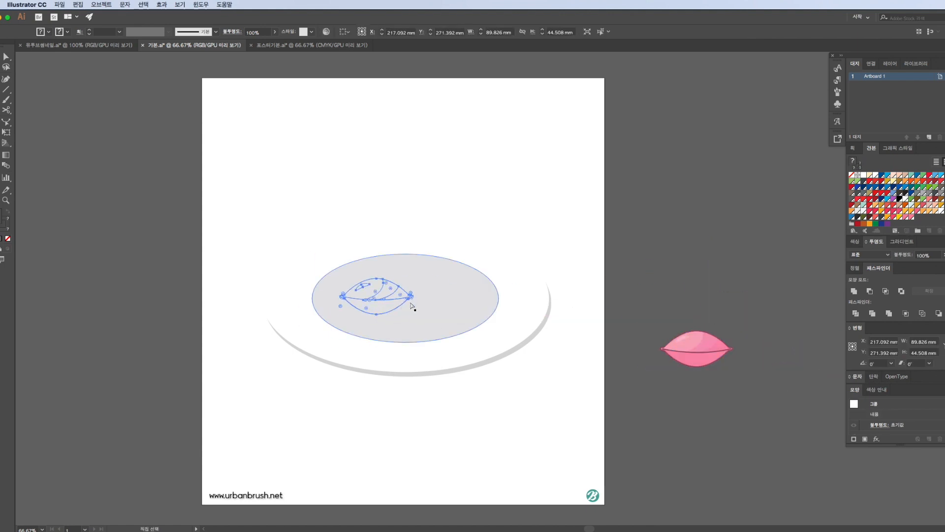
Send the plate's ellipses and shadow to the back, behind the white and green lips
shift+click(446, 314)
shift+click(496, 327)
shift+click(523, 345)
right_click(511, 330)
click(576, 321)
click(585, 253)
drag(585, 253, 484, 309)
right_click(484, 309)
click(517, 366)
key(shift+super+[)
click(519, 369)
Move the pink lips onto the plate's front beside the white ones, and place copies of the green and white lips further right
drag(692, 367, 382, 347)
scroll(362, 316, up, 1)
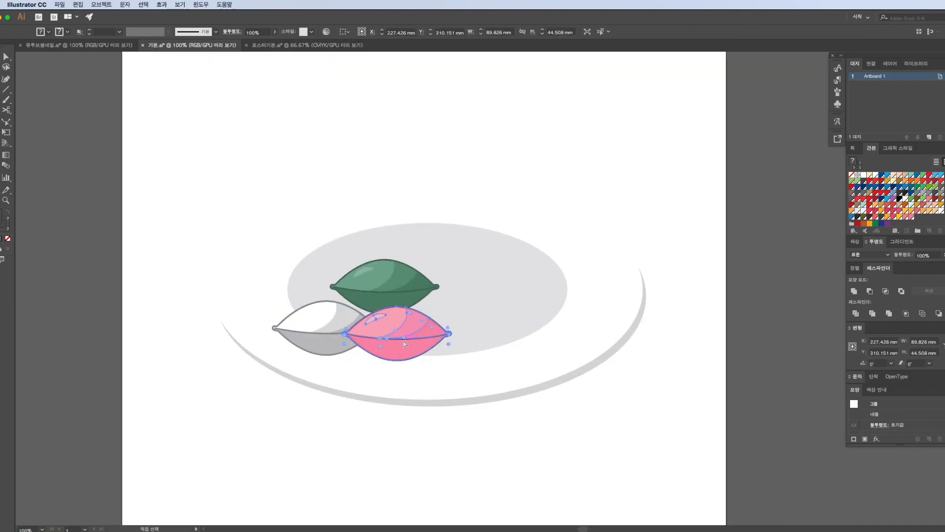
key(v)
scroll(400, 315, left, 2)
click(395, 285)
drag(484, 286, 528, 244)
drag(279, 324, 412, 284)
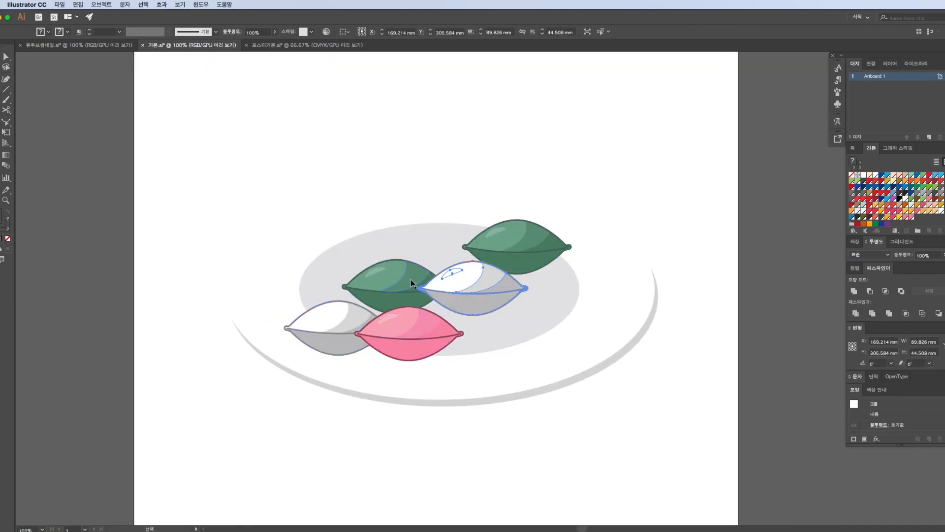
Place further copies of the white, pink and green rice cakes to fill the plate's back and front rows
drag(297, 267, 297, 267)
drag(398, 336, 422, 251)
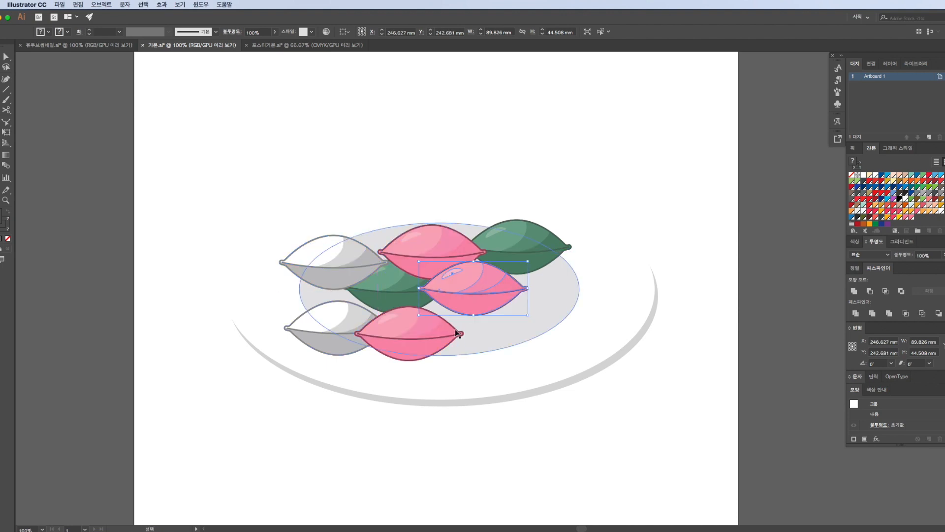
drag(540, 336, 540, 335)
drag(329, 337, 464, 301)
drag(510, 259, 467, 302)
drag(476, 293, 477, 344)
Adjust the rice cakes' positions so they overlap in three rows: three in back, two in the middle and four in front
drag(434, 254, 437, 232)
drag(468, 282, 462, 281)
drag(345, 258, 383, 249)
drag(479, 281, 479, 282)
drag(457, 238, 462, 256)
drag(531, 325, 532, 316)
drag(370, 322, 339, 315)
Send the back row's white and pink rice cakes backward in the stacking order, behind the middle row
click(360, 267)
shift+click(418, 259)
key(super+bracketleft)
key(super+bracketleft)
key(super+bracketleft)
key(super+bracketright)
Move all the rice cakes slightly up on the plate and group them
scroll(510, 259, right, 1)
click(514, 259)
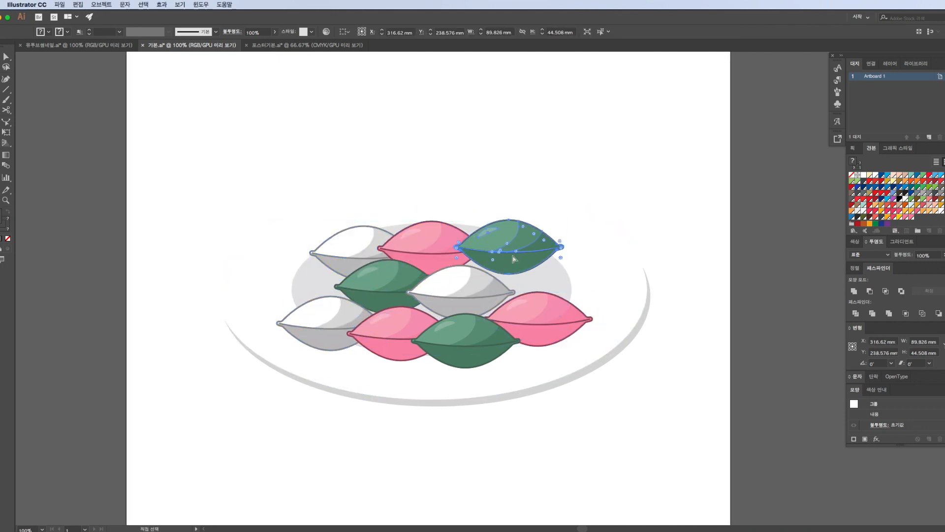
shift+click(544, 307)
shift+click(424, 241)
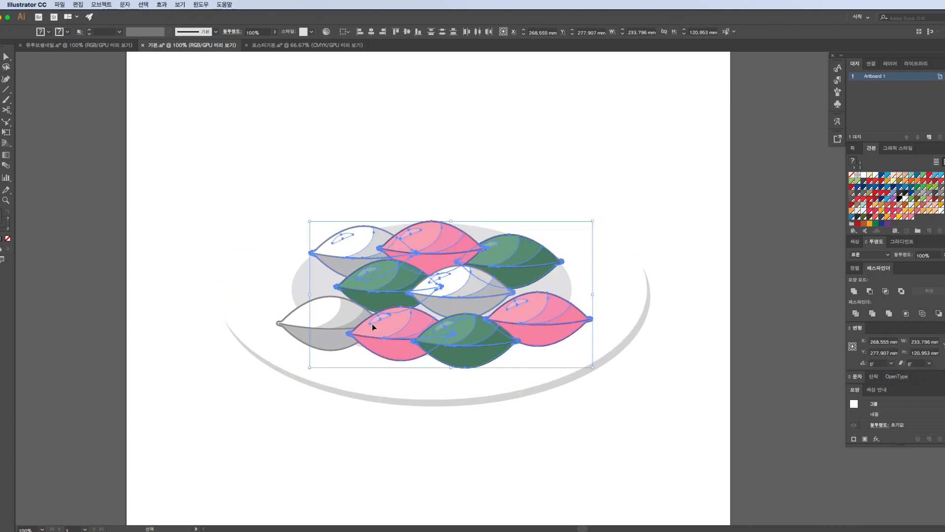
shift+click(318, 322)
drag(318, 322, 319, 314)
right_click(389, 300)
click(430, 352)
click(760, 341)
click(434, 319)
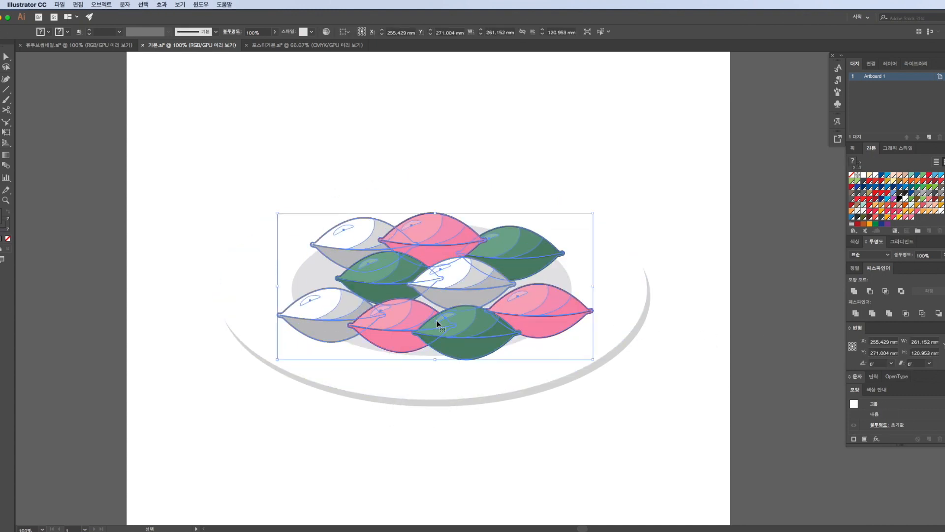
Recolor the plate's inner ellipse to a lighter, slightly cooler grey
click(554, 284)
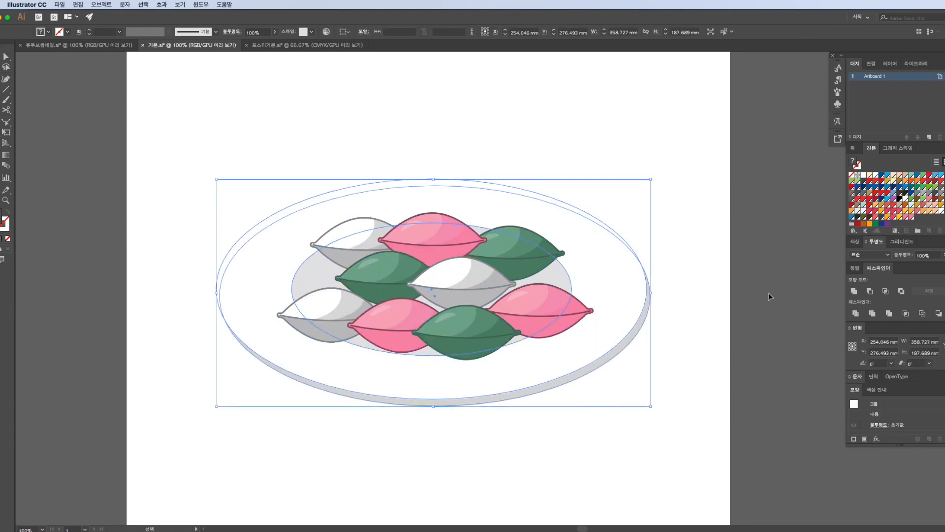
click(769, 297)
key(a)
click(553, 276)
double_click(1, 217)
click(623, 271)
key(Return)
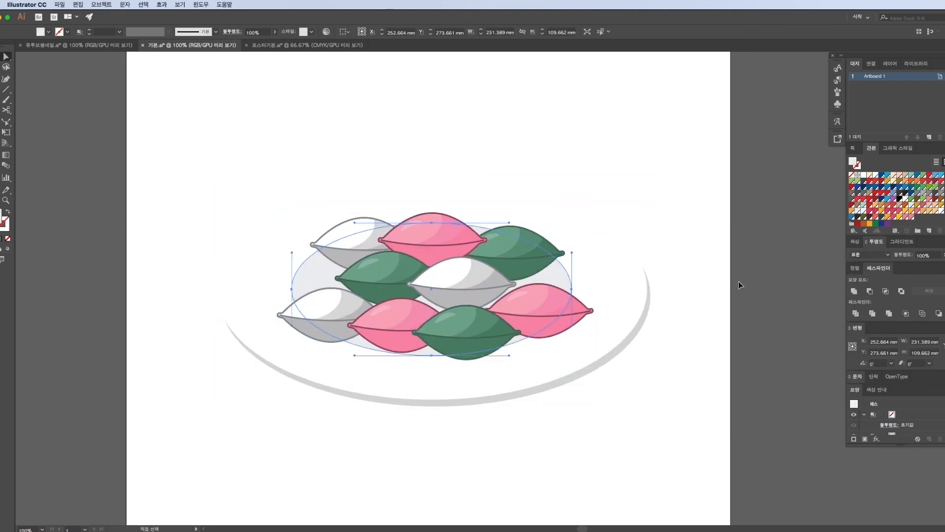
Duplicate the rice cake group, expand the copy and turn it into a single black compound path silhouette
key(v)
click(418, 290)
key(super+c)
click(775, 304)
key(super+v)
click(112, 4)
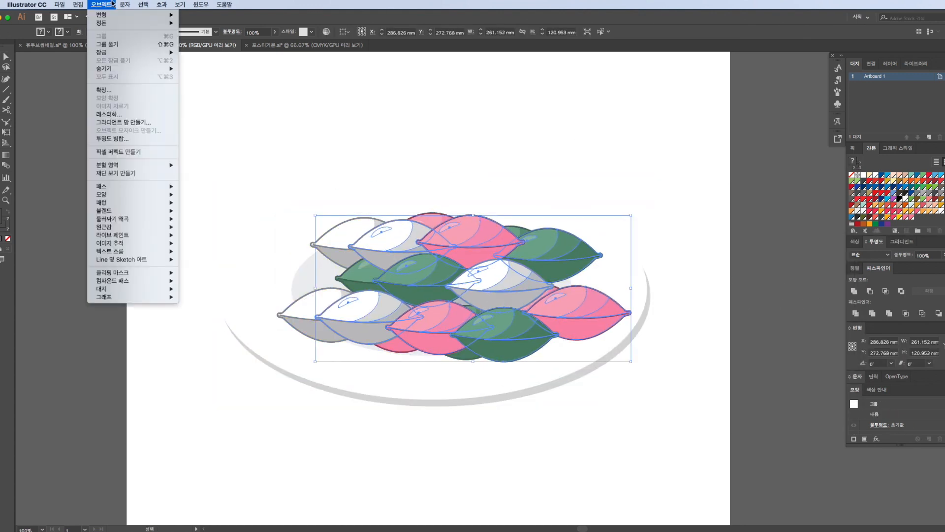
click(110, 91)
key(Return)
key(super+8)
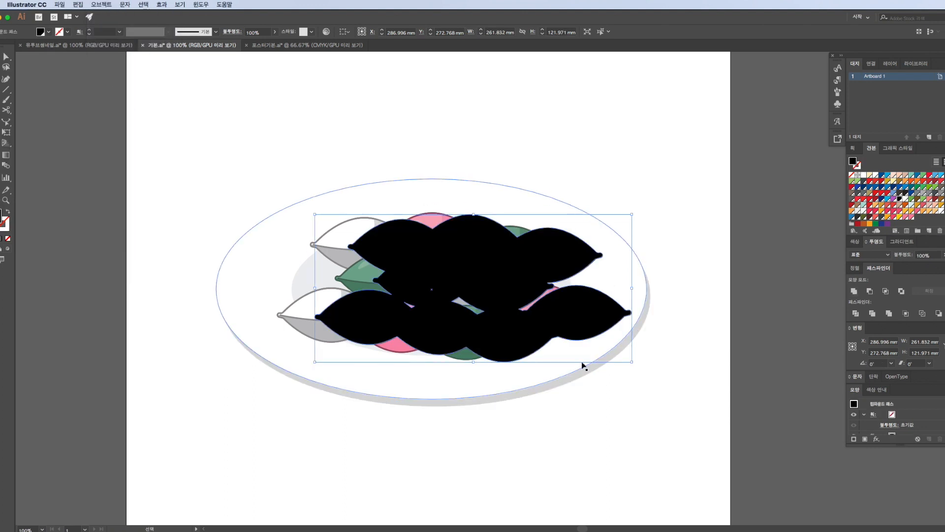
Set the black silhouette's opacity to 10% and place it behind the rice cakes as a shadow
drag(486, 288, 459, 388)
key(i)
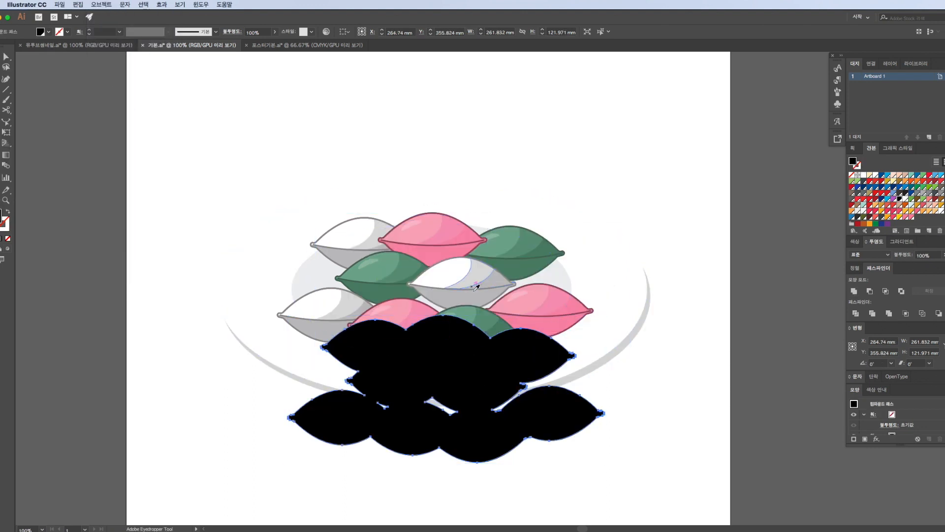
text(10)
key(Return)
drag(499, 404, 527, 336)
Move the shadow closer, about 4 mm straight below the rice cakes, and set its opacity to 20%
key(a)
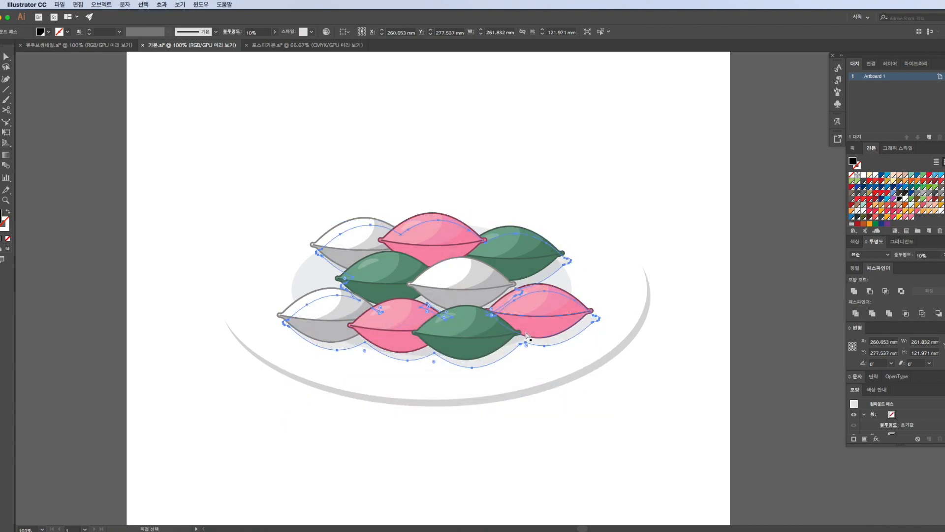
drag(582, 320, 574, 327)
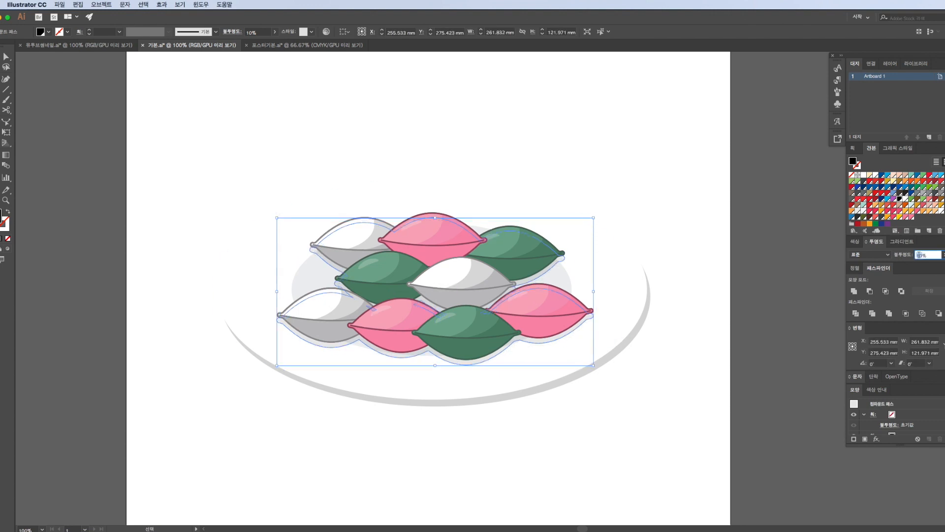
click(610, 411)
Draw a background rectangle of about 500 by 530 mm covering the artboard and fill it with light orange
key(super+minus)
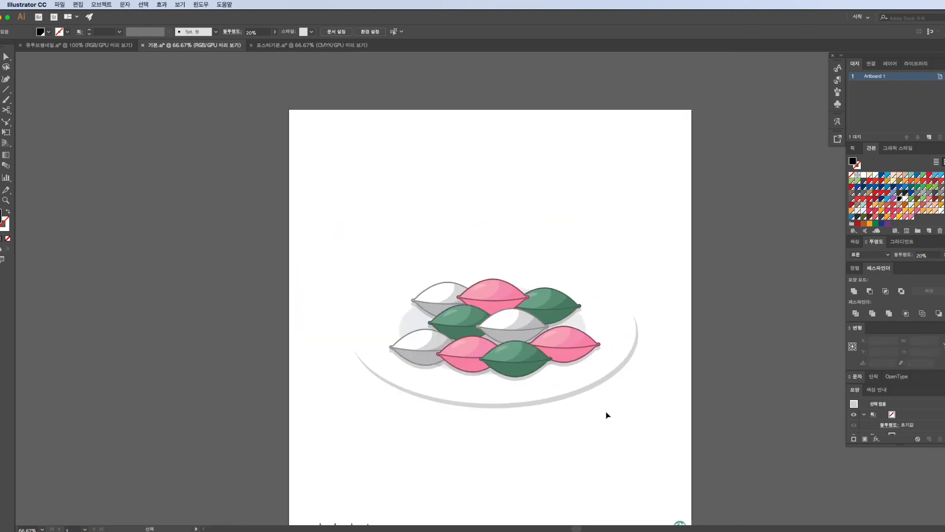
scroll(520, 307, up, 1)
drag(0, 99, 15, 99)
drag(301, 70, 705, 495)
click(929, 210)
Lighten the background rectangle's fill to a pale peach and send it to the back
double_click(1, 217)
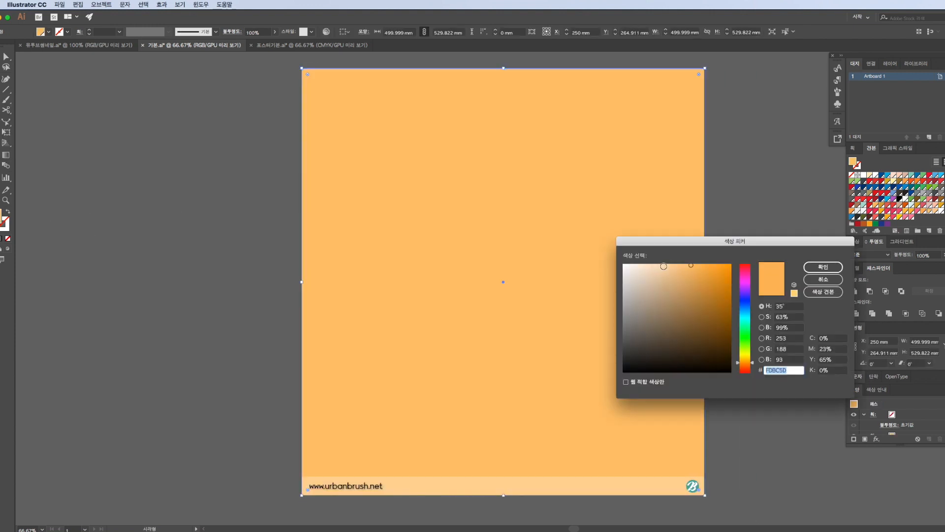
click(664, 266)
click(824, 267)
key(super+shift+[)
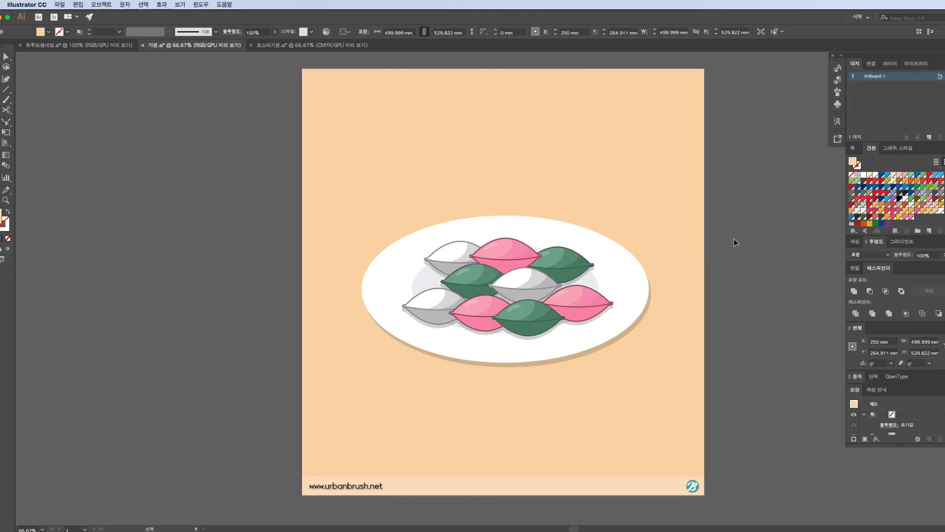
Scale up the plate and rice cakes together until the plate is about 410 mm wide, and center them on the background
key(super+a)
shift+click(412, 393)
drag(650, 367, 693, 389)
drag(596, 337, 565, 337)
Stretch the plate's ellipses and shadow vertically so the plate looks rounder, and select the whole artwork
click(631, 368)
click(616, 341)
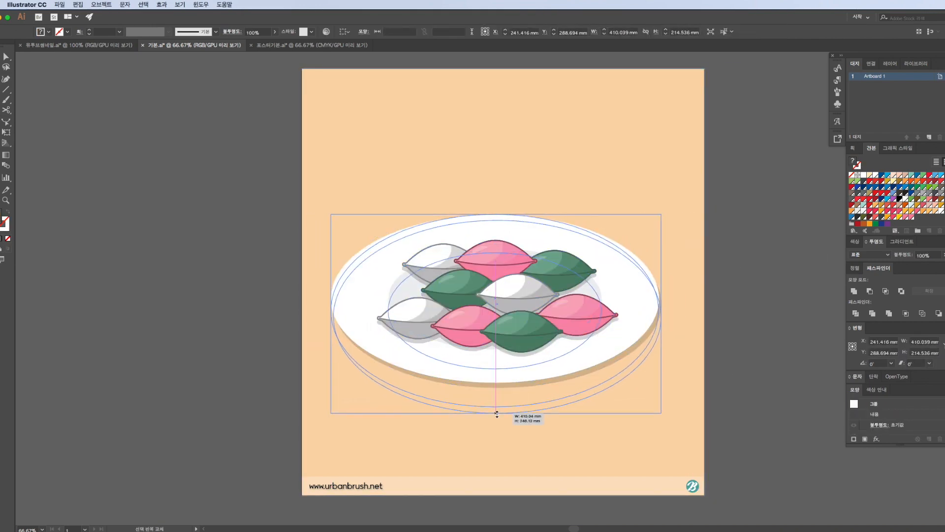
key(super+a)
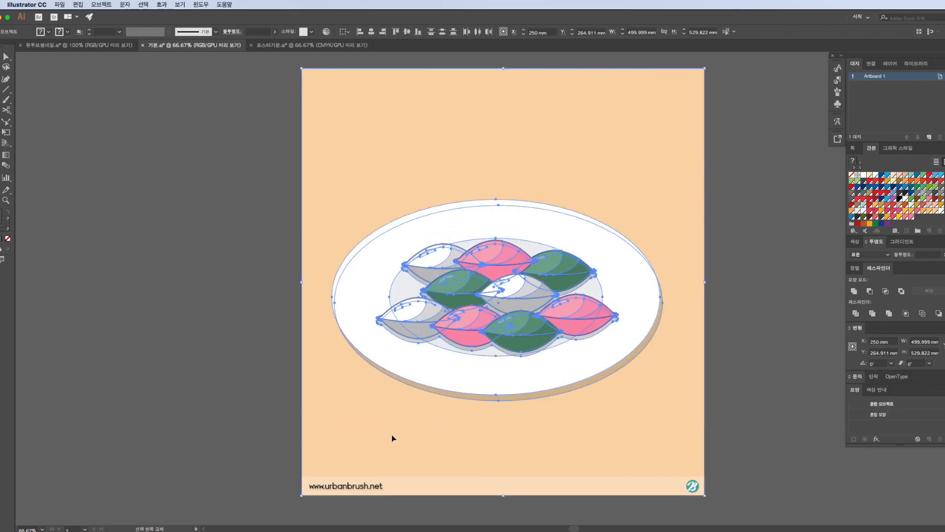